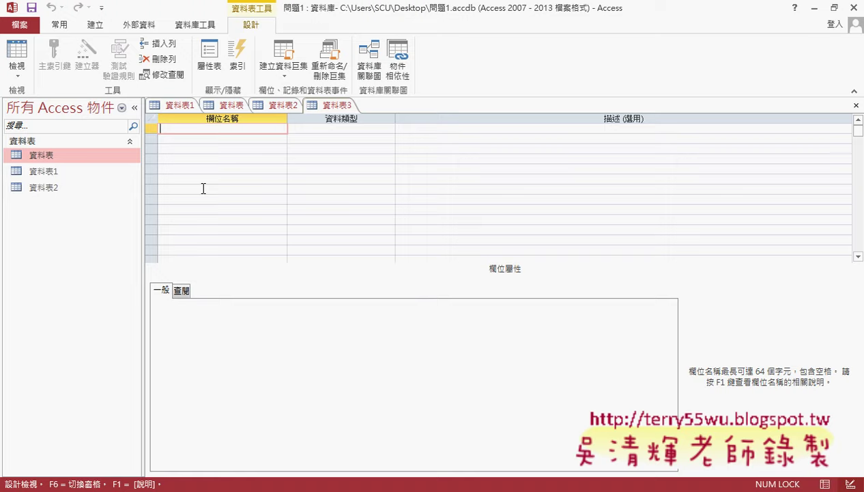
# View the 資料表 table's records and try renaming it, dismissing the cannot-rename warning.
pyautogui.click(225, 105)
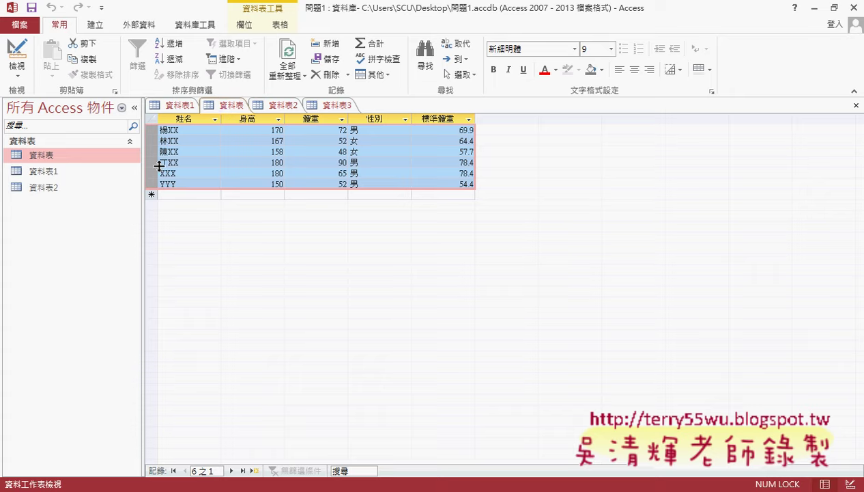
pyautogui.rightClick(95, 160)
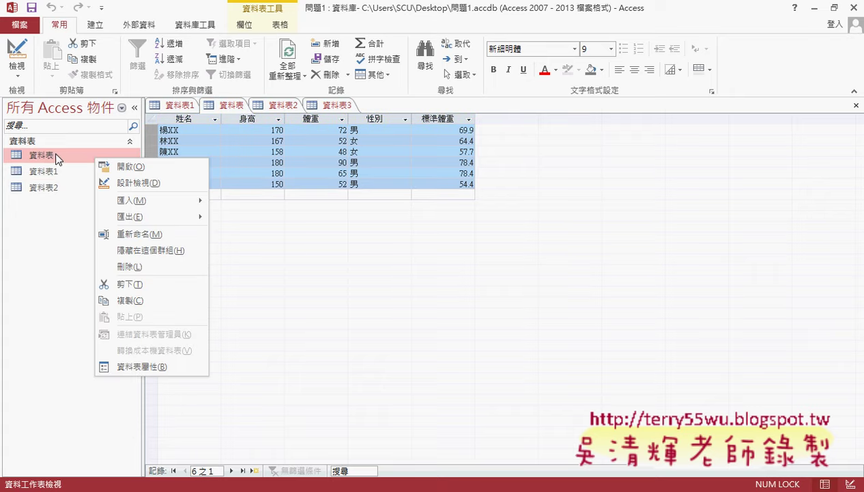
pyautogui.click(127, 239)
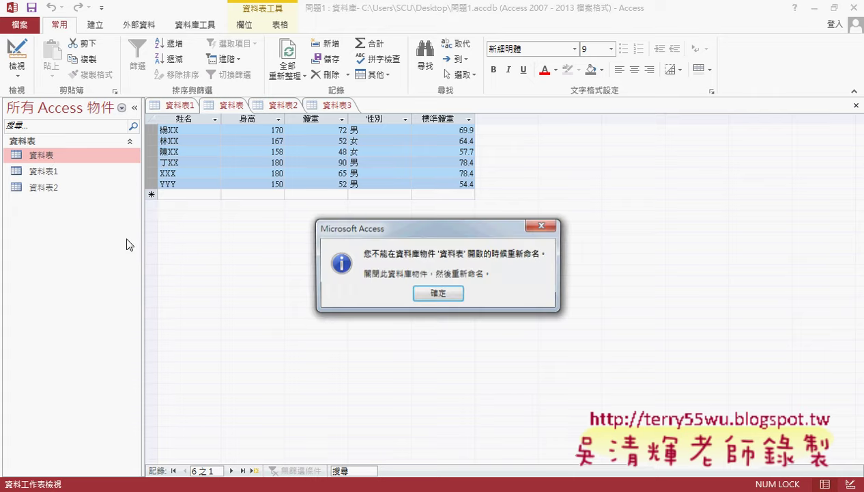
pyautogui.click(438, 294)
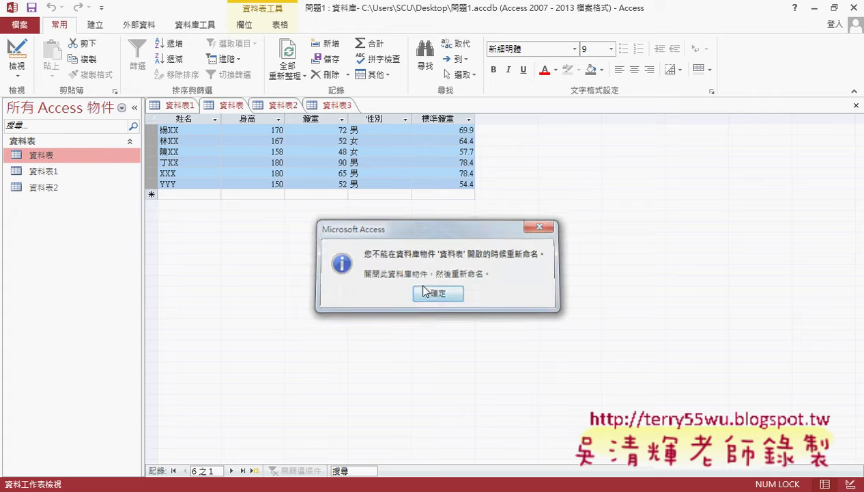
pyautogui.rightClick(226, 109)
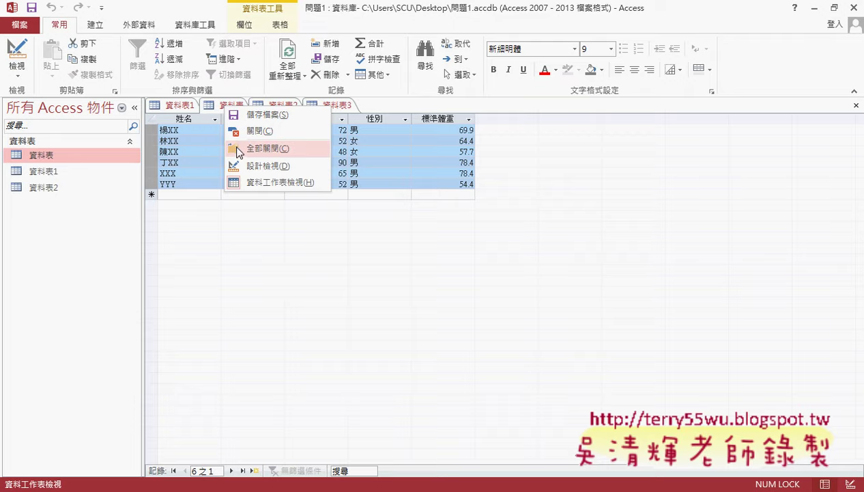
# Close all open tables, then start a rename of 資料表 but keep the old name.
pyautogui.click(239, 152)
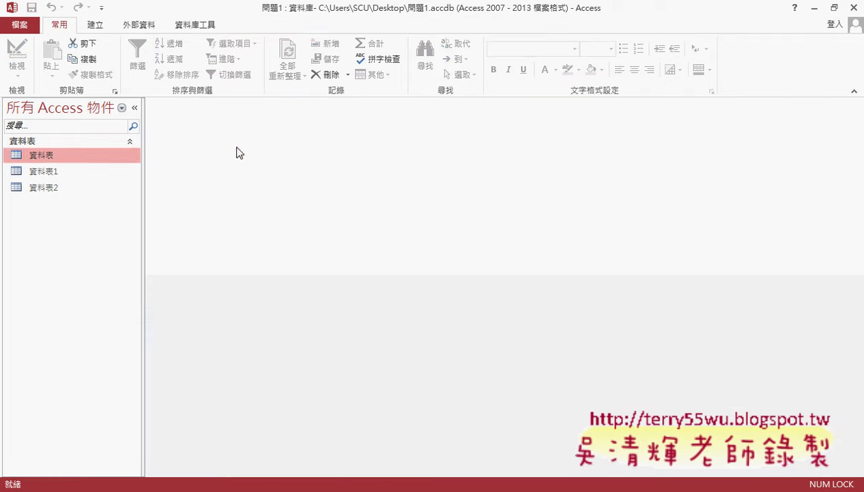
pyautogui.rightClick(53, 160)
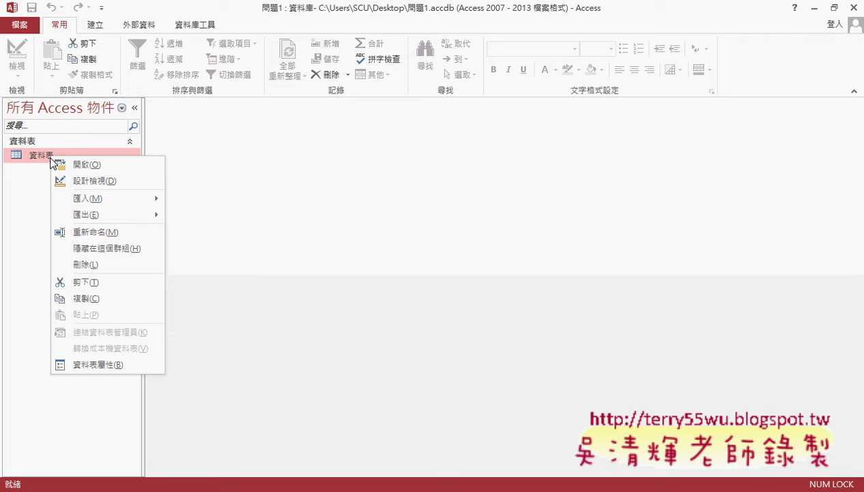
pyautogui.click(102, 232)
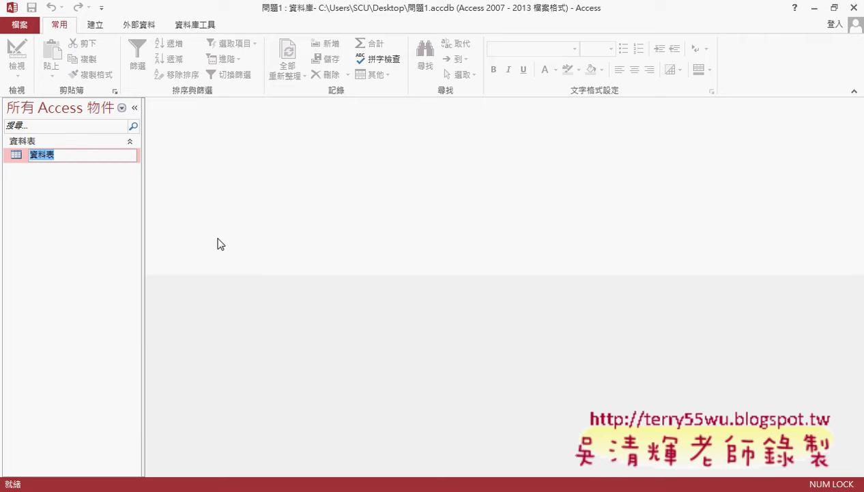
pyautogui.press('Return')
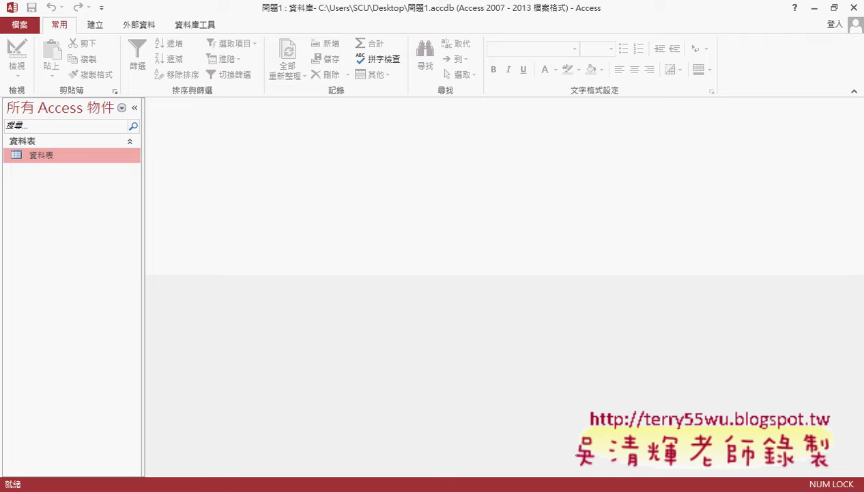
# Rename the 資料表 table to 問題1.
pyautogui.rightClick(69, 153)
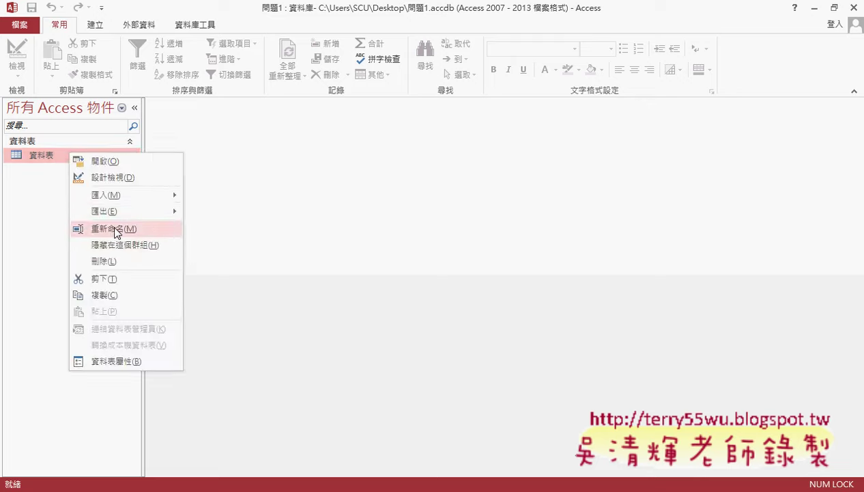
pyautogui.click(115, 229)
pyautogui.write('ㄨ')
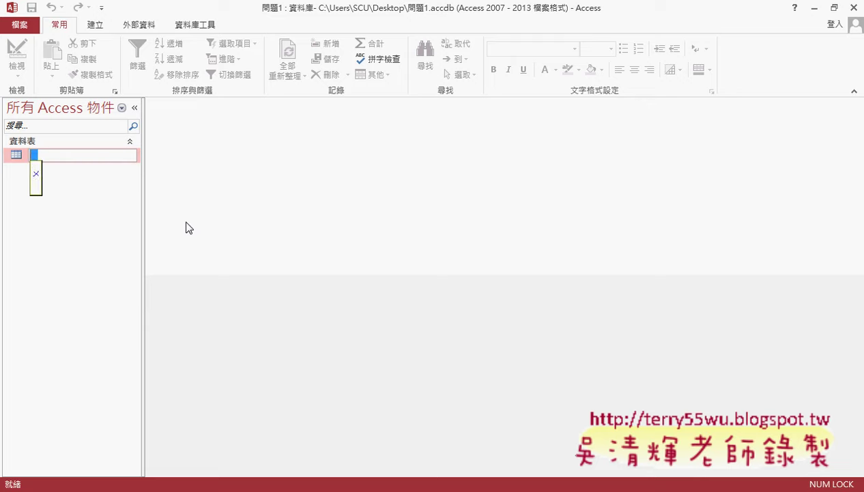
pyautogui.write('ㄣ')
pyautogui.write('問題')
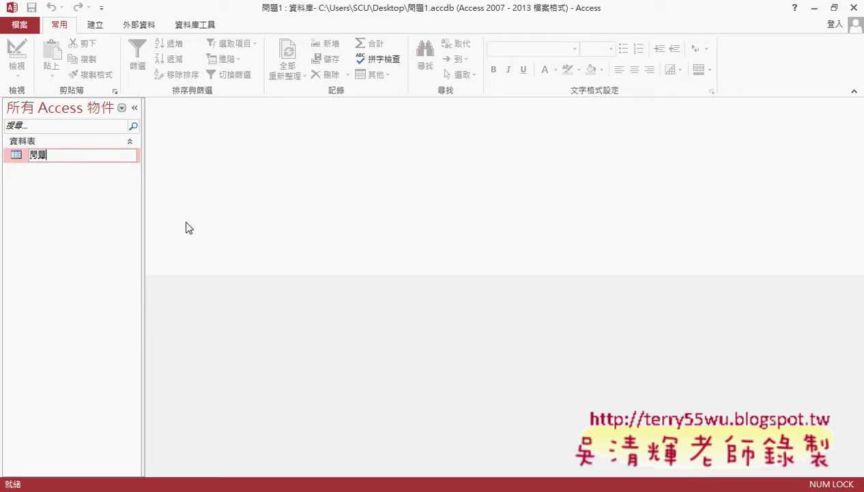
pyautogui.write('1')
pyautogui.press('Return')
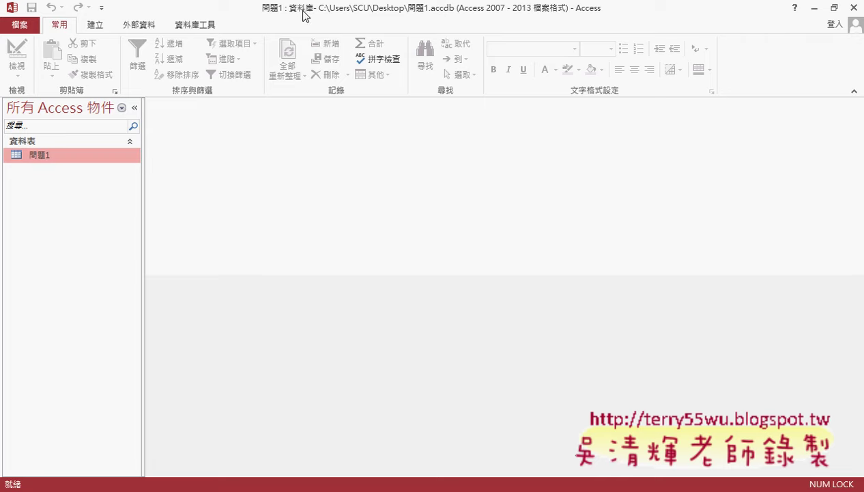
# Open the 問題1 table and look over its records, including the fifth record's 身高 value.
pyautogui.doubleClick(63, 152)
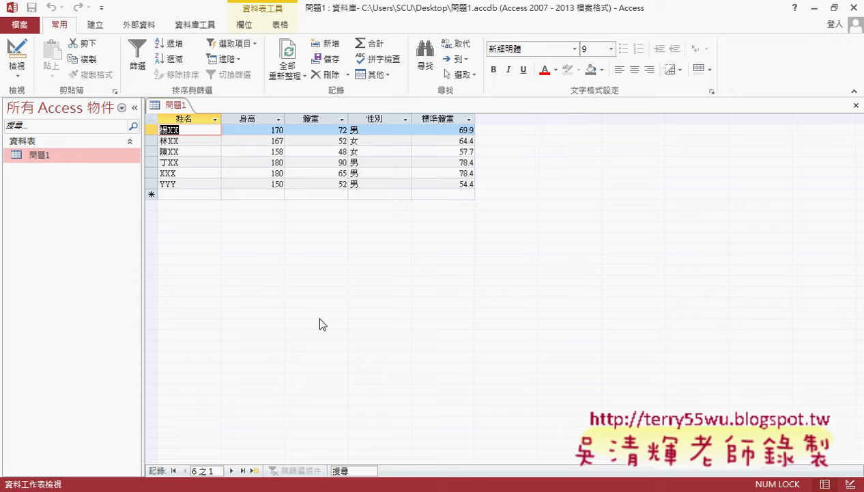
pyautogui.rightClick(173, 109)
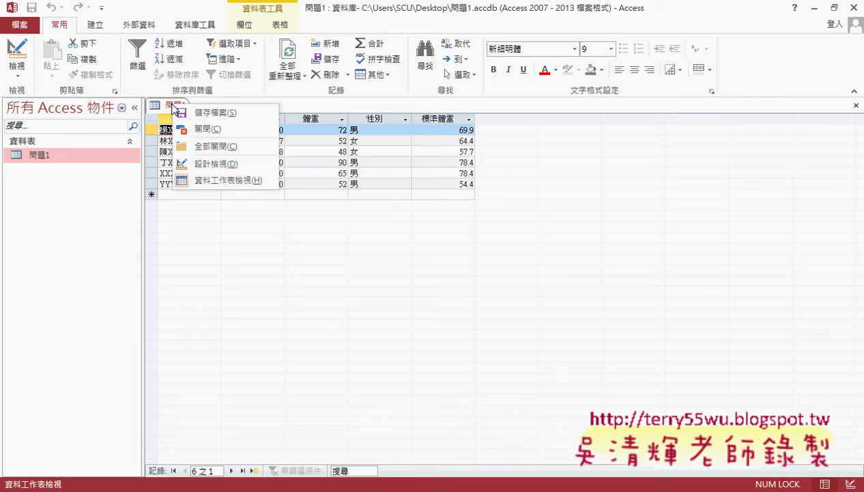
pyautogui.click(226, 234)
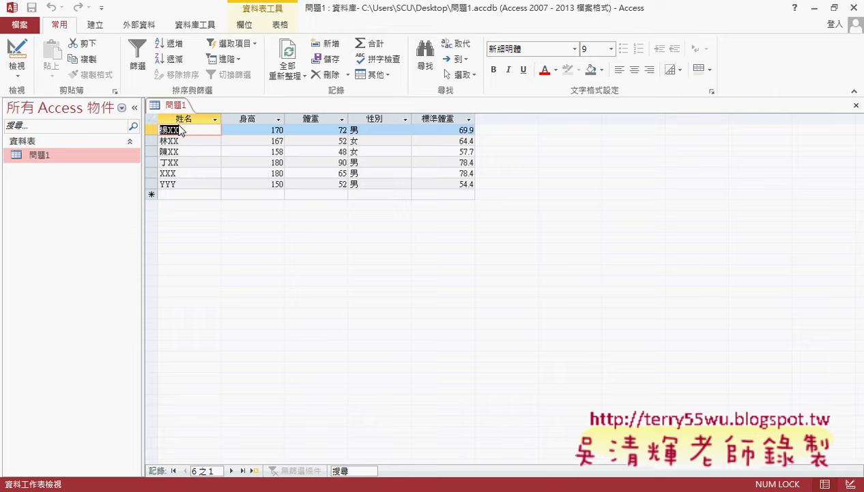
pyautogui.click(186, 140)
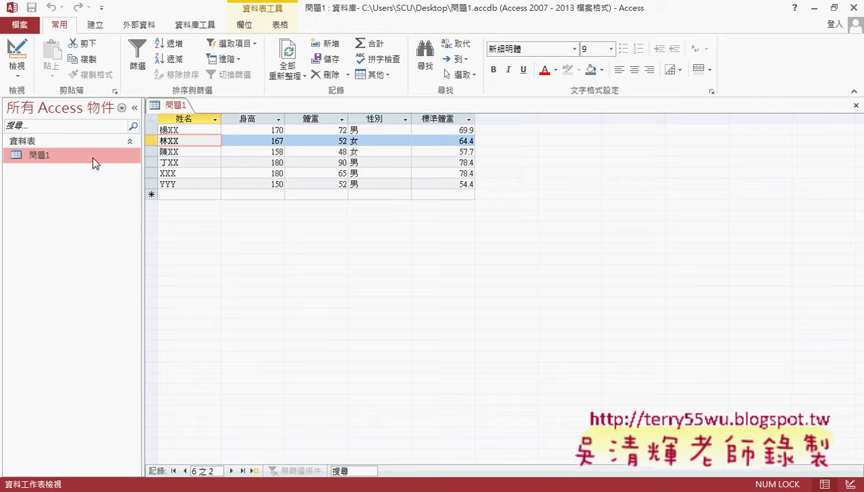
pyautogui.rightClick(239, 174)
pyautogui.press('Escape')
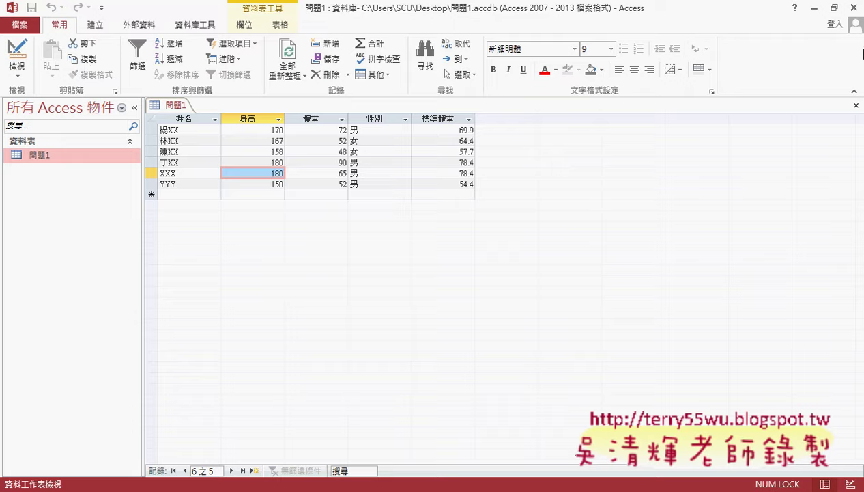
# Close Access, then reopen 問題1.accdb from the desktop with its content enabled.
pyautogui.click(854, 8)
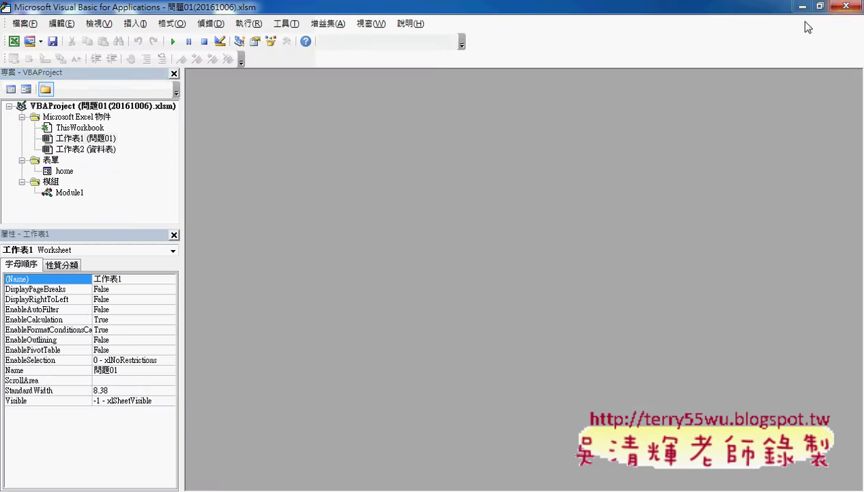
pyautogui.click(803, 12)
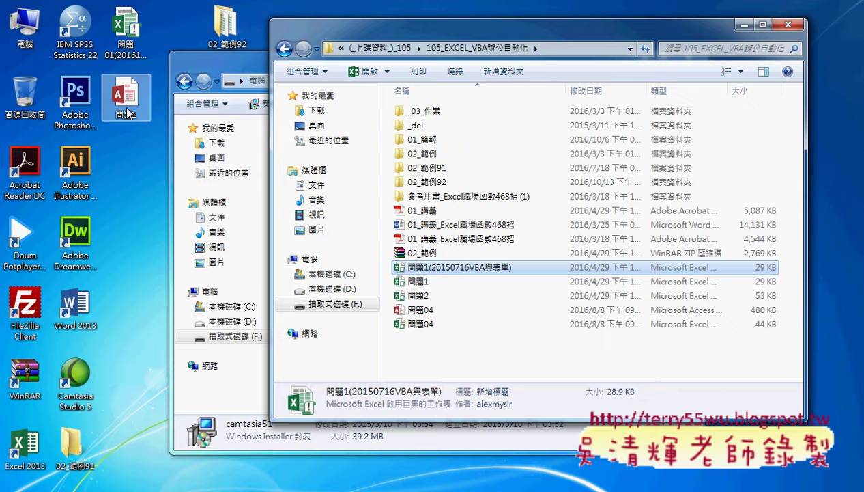
pyautogui.doubleClick(127, 94)
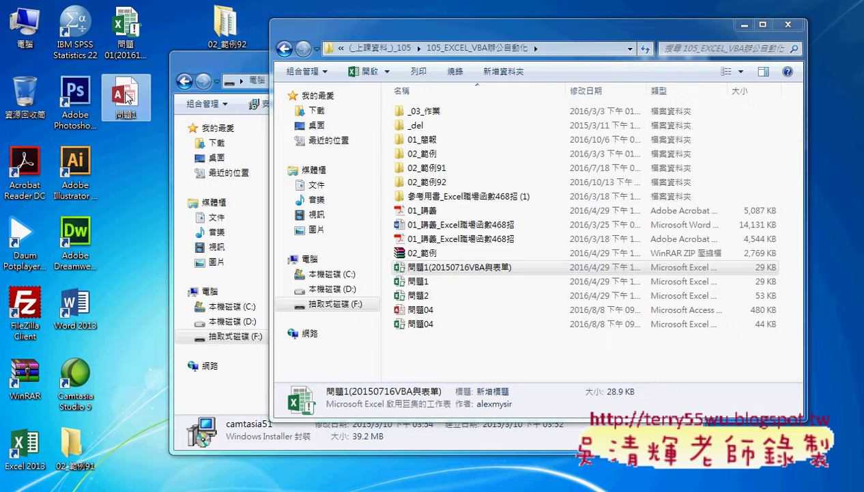
pyautogui.click(310, 108)
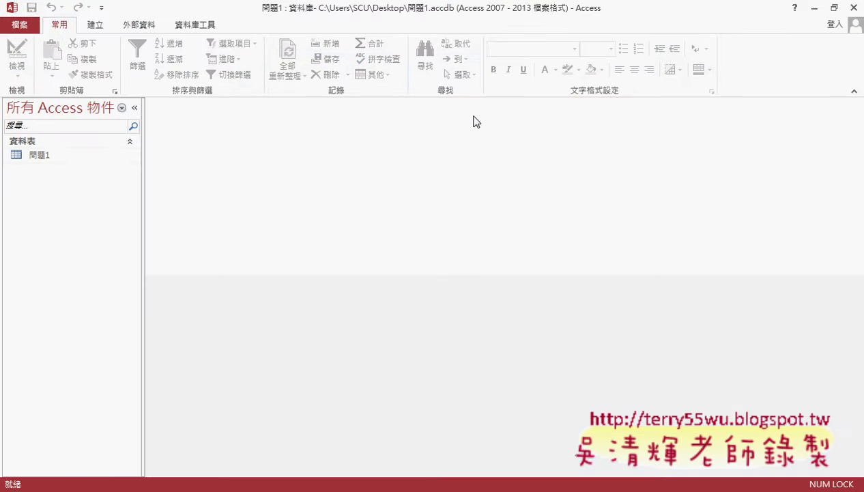
# Open the 問題1 table and show the 建立 tab, highlighting its query design tools in red.
pyautogui.doubleClick(74, 158)
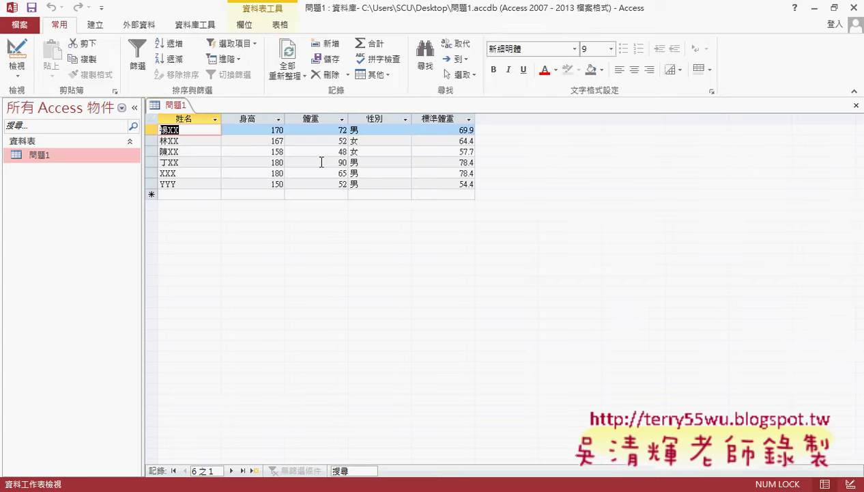
pyautogui.click(96, 24)
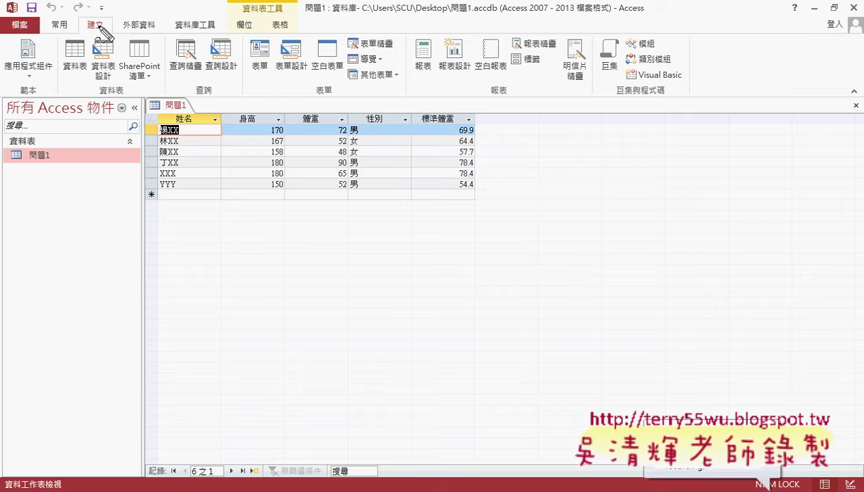
pyautogui.moveTo(109, 19); pyautogui.dragTo(92, 36)
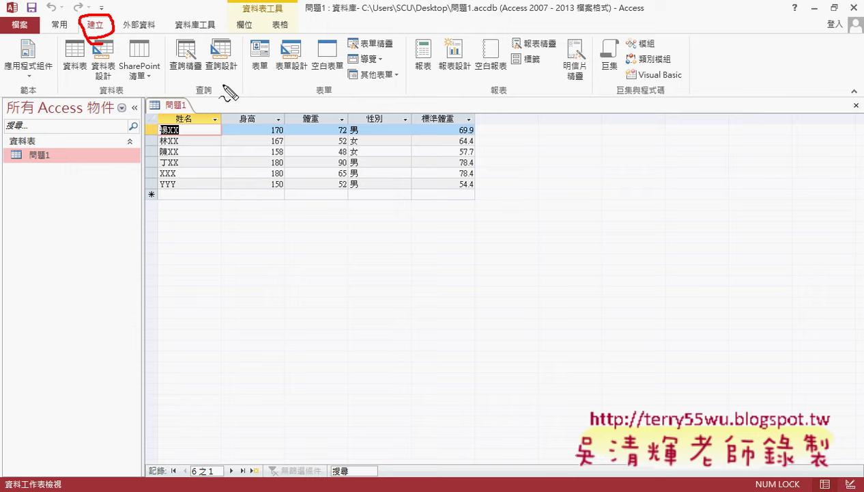
pyautogui.moveTo(217, 85); pyautogui.dragTo(206, 85)
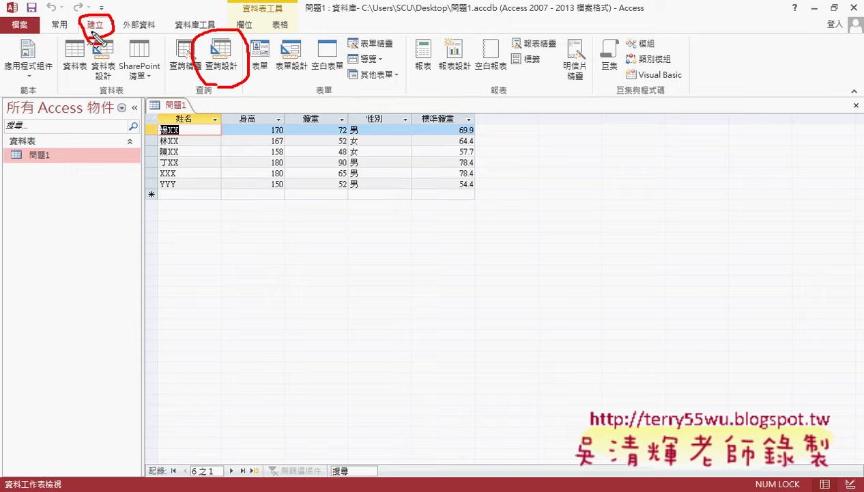
pyautogui.moveTo(111, 33); pyautogui.dragTo(190, 46)
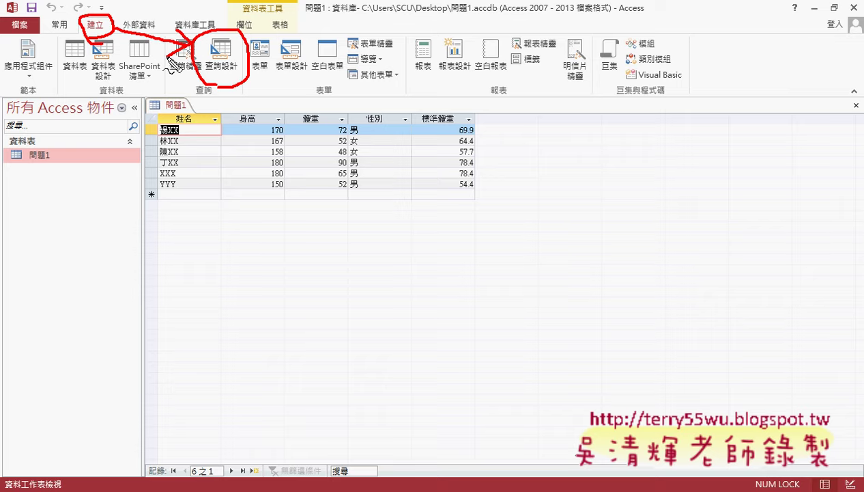
pyautogui.press('Escape')
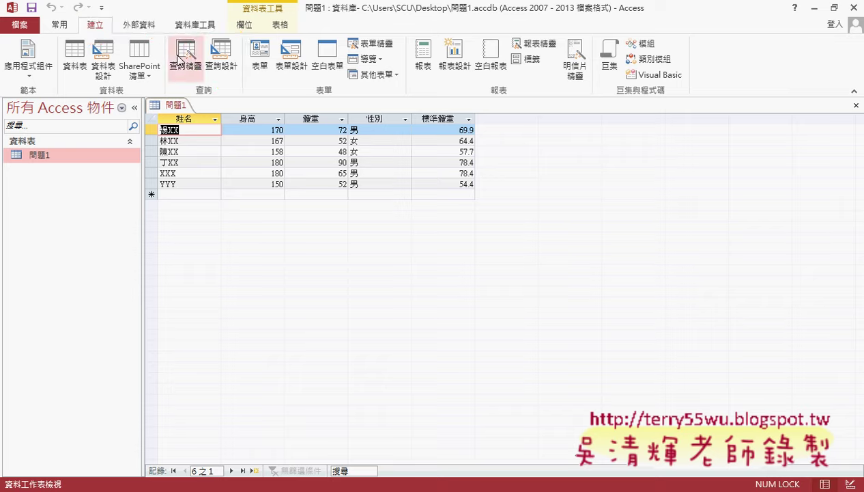
# Start a new query design with no tables added and switch it to SQL view.
pyautogui.click(220, 65)
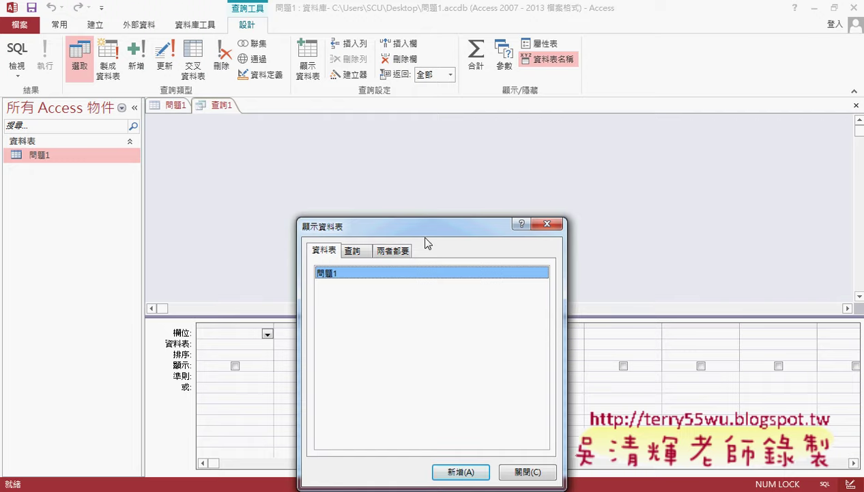
pyautogui.moveTo(426, 228)
pyautogui.mouseDown()
pyautogui.moveTo(402, 58)
pyautogui.moveTo(399, 80)
pyautogui.mouseUp()
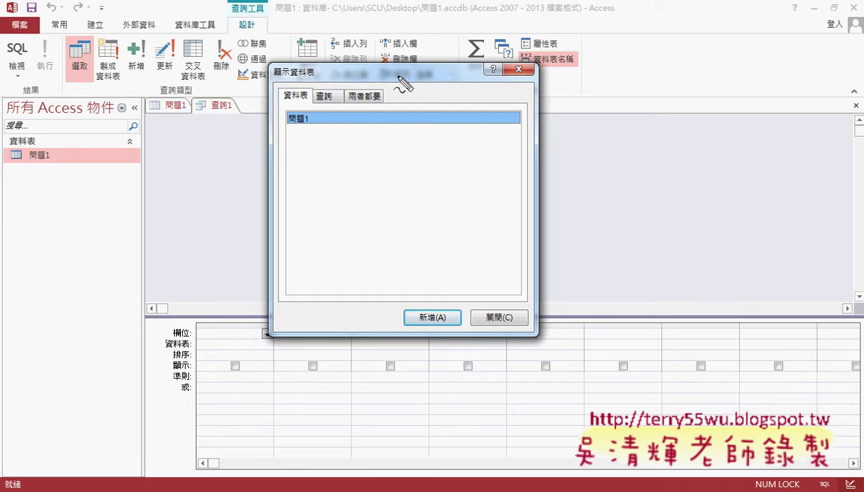
pyautogui.moveTo(13, 89); pyautogui.dragTo(17, 84)
pyautogui.click(519, 70)
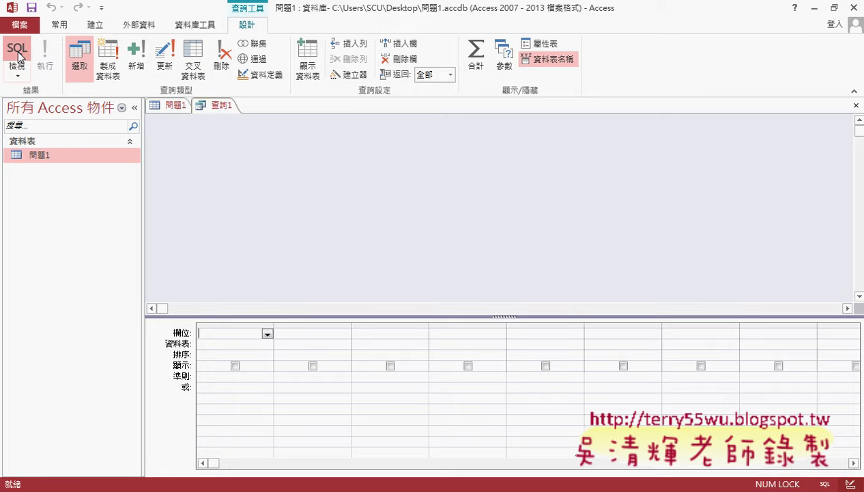
pyautogui.click(18, 56)
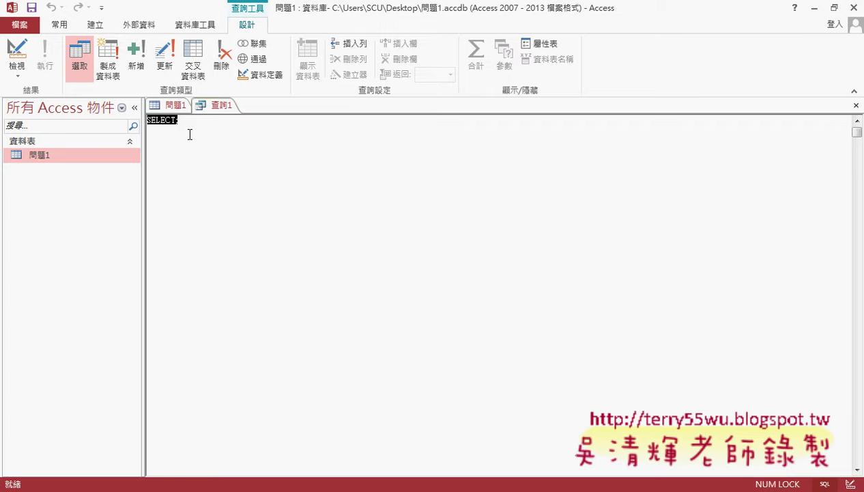
pyautogui.hotkey('alt', 'Tab')
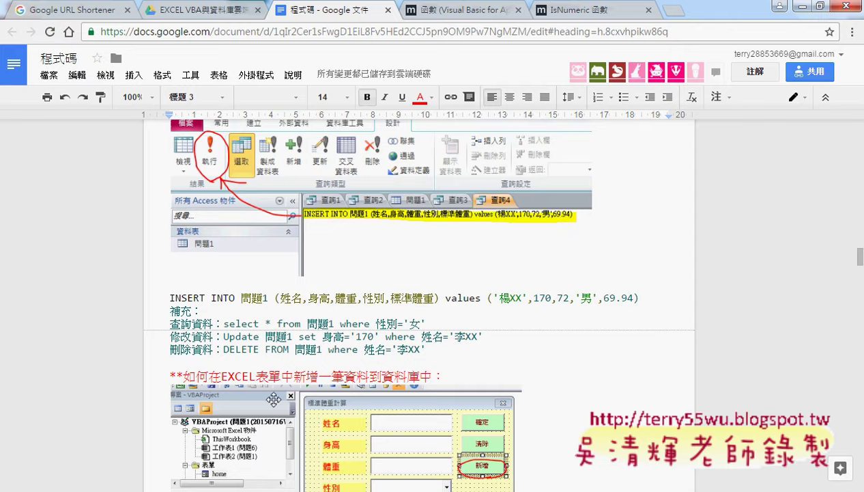
# Copy the full INSERT INTO 問題1 … values(…) line from the Google Docs notes.
pyautogui.scroll(-1, 349, 333)
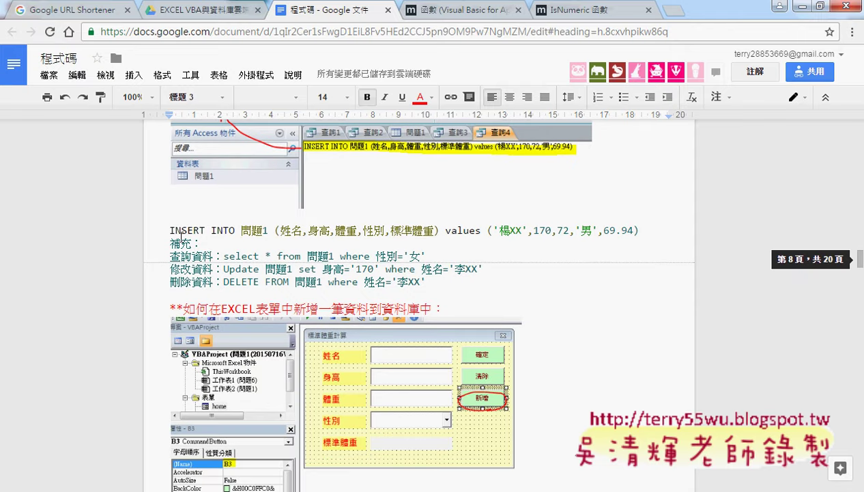
pyautogui.scroll(2, 172, 235)
pyautogui.scroll(2, 172, 235)
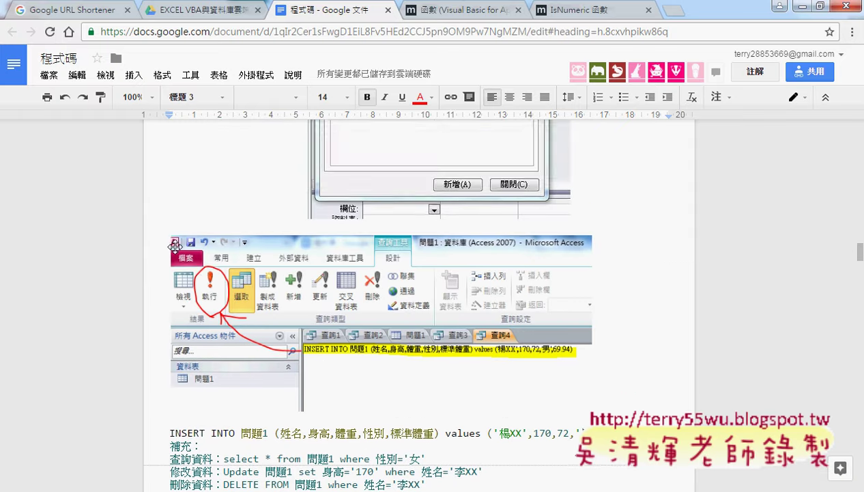
pyautogui.scroll(-2, 172, 242)
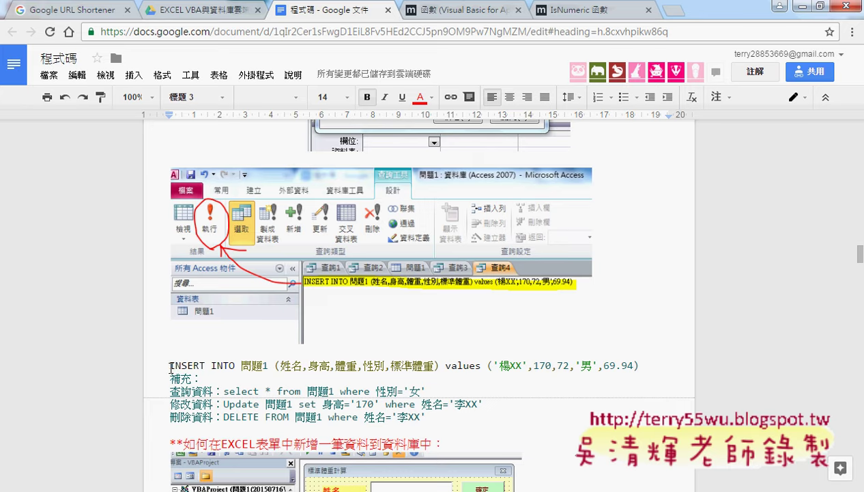
pyautogui.moveTo(169, 365); pyautogui.dragTo(234, 366)
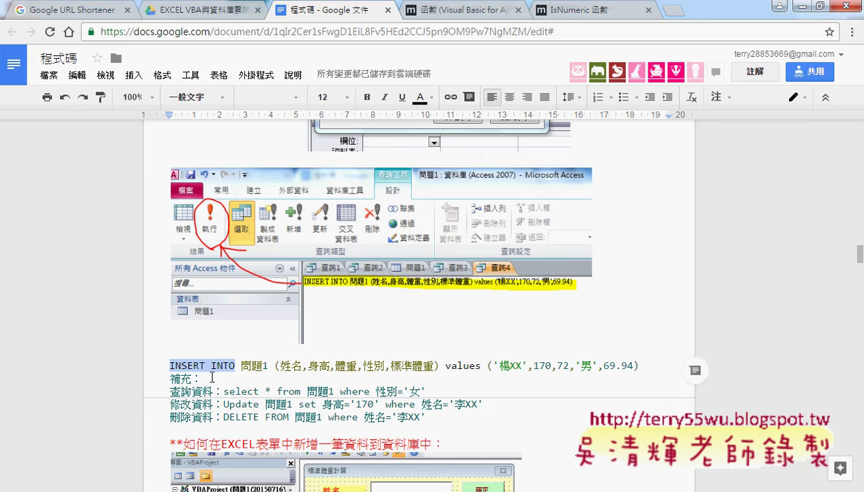
pyautogui.moveTo(169, 365); pyautogui.dragTo(671, 364)
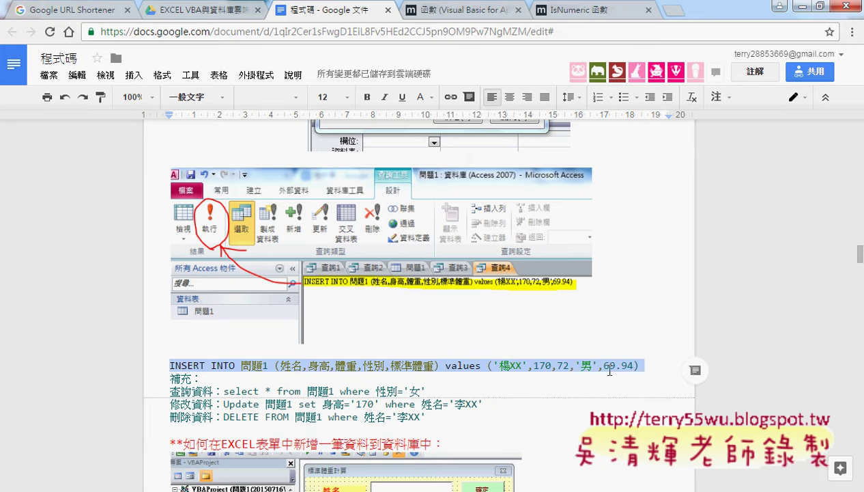
pyautogui.click(799, 7)
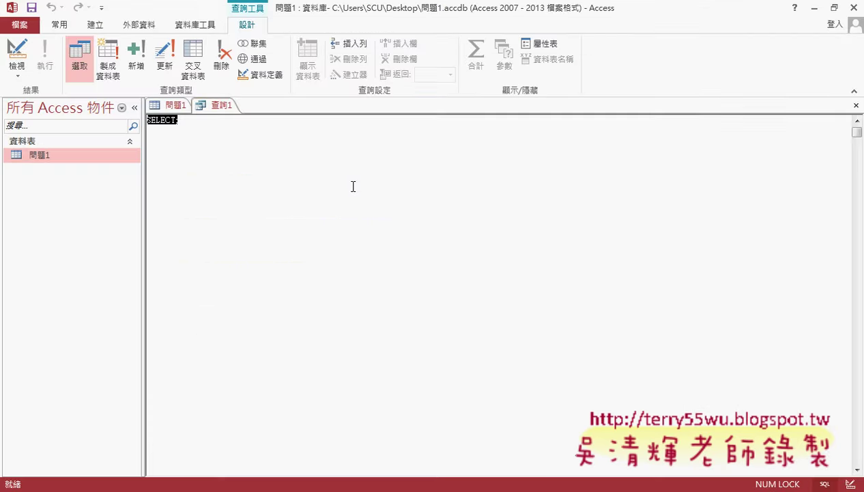
# Paste the INSERT INTO 問題1 statement over SELECT; in 查詢1, then view the 問題1 table.
pyautogui.rightClick(285, 164)
pyautogui.click(299, 204)
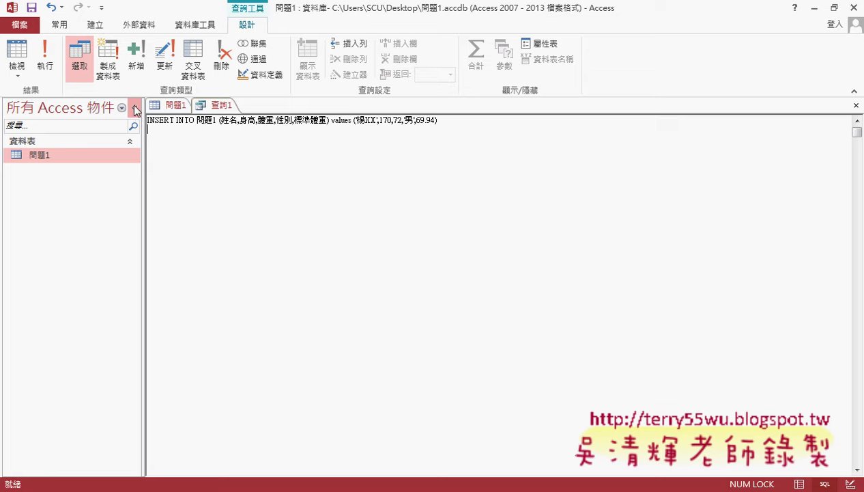
pyautogui.click(171, 105)
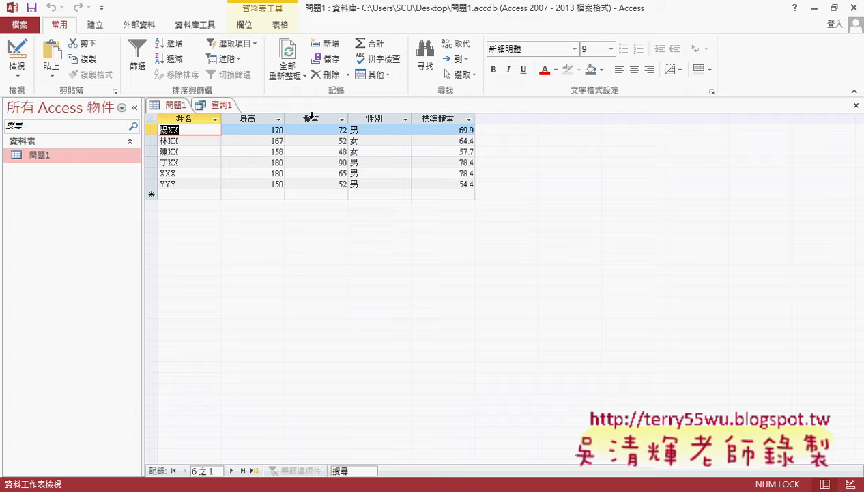
# In 查詢1, mark up INSERT INTO, table 問題1, the field list and quoted values like 男.
pyautogui.click(216, 107)
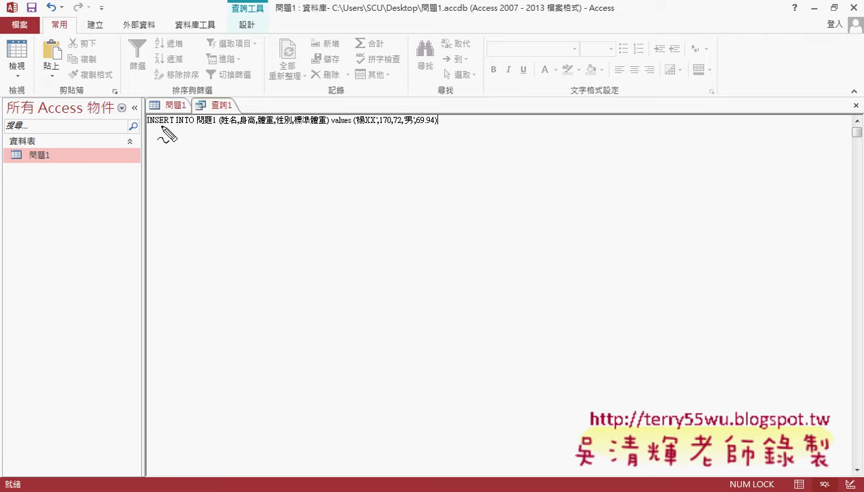
pyautogui.moveTo(148, 125); pyautogui.dragTo(189, 126)
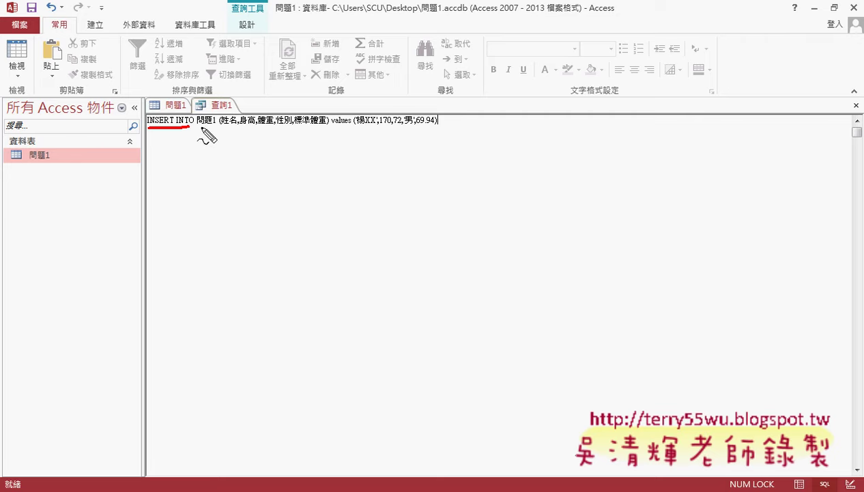
pyautogui.moveTo(197, 126); pyautogui.dragTo(214, 126)
pyautogui.moveTo(42, 163); pyautogui.dragTo(51, 166)
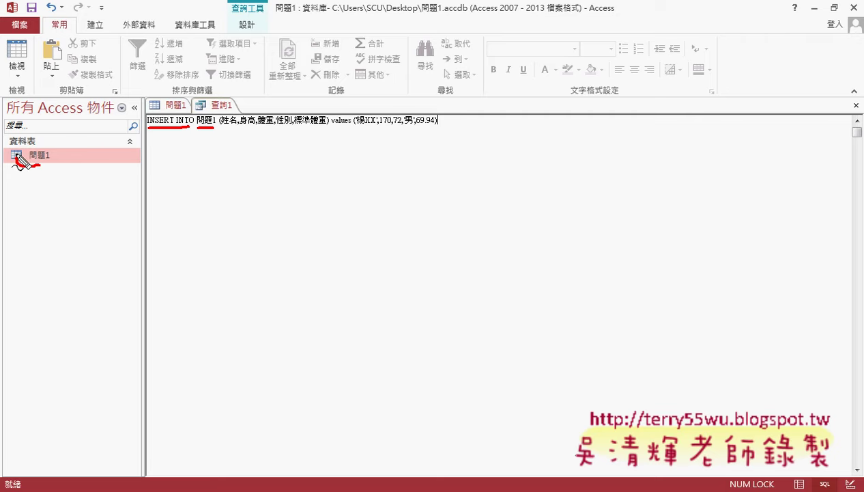
pyautogui.moveTo(205, 106)
pyautogui.mouseDown()
pyautogui.moveTo(41, 142)
pyautogui.moveTo(82, 133)
pyautogui.mouseUp()
pyautogui.moveTo(220, 126); pyautogui.dragTo(352, 126)
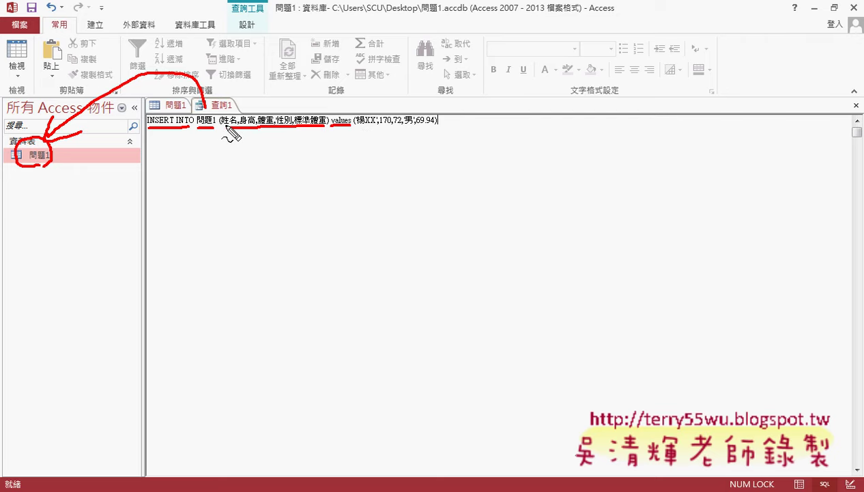
pyautogui.moveTo(348, 158); pyautogui.dragTo(386, 164)
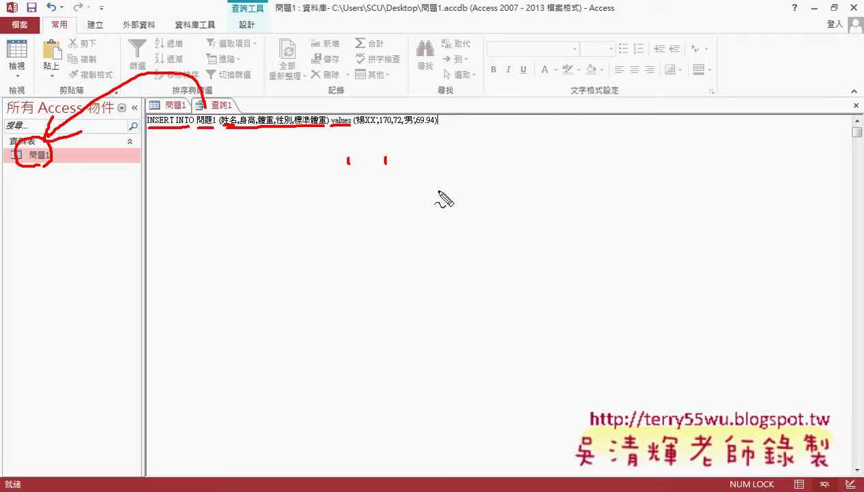
pyautogui.moveTo(404, 127); pyautogui.dragTo(413, 125)
pyautogui.moveTo(454, 159)
pyautogui.mouseDown()
pyautogui.moveTo(455, 168)
pyautogui.moveTo(499, 169)
pyautogui.mouseUp()
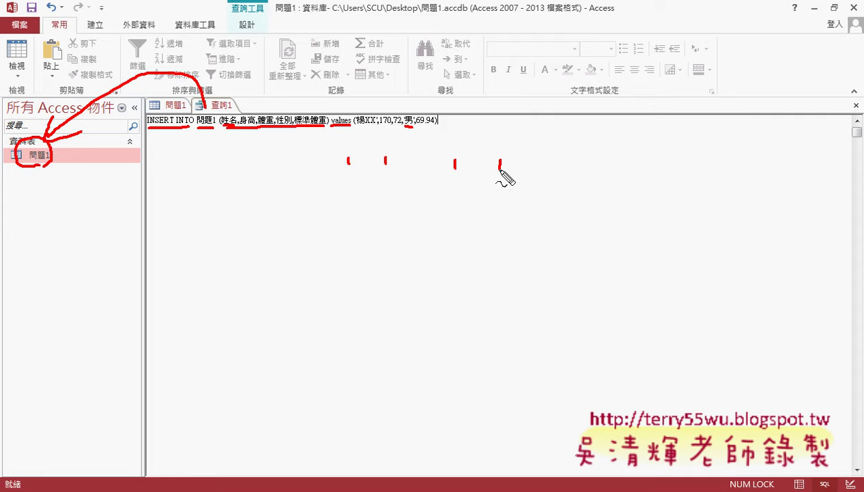
pyautogui.press('Escape')
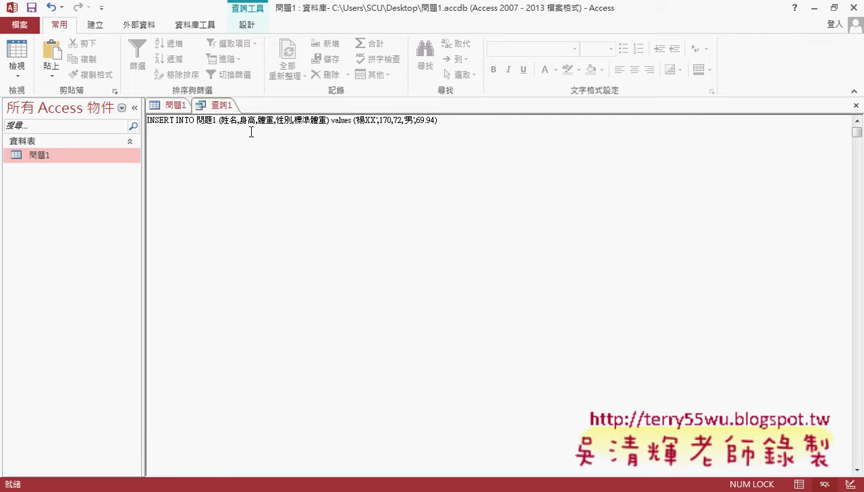
# Run the INSERT INTO query from the 設計 tab and confirm appending one row to 問題1.
pyautogui.click(248, 29)
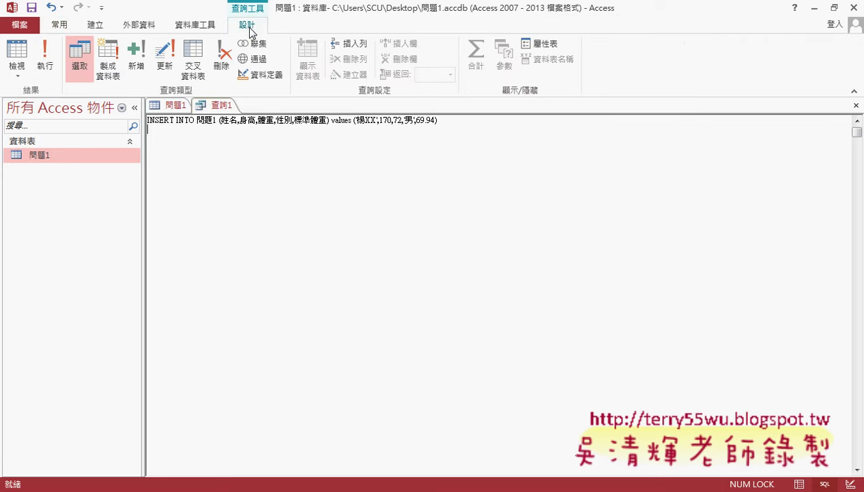
pyautogui.click(34, 63)
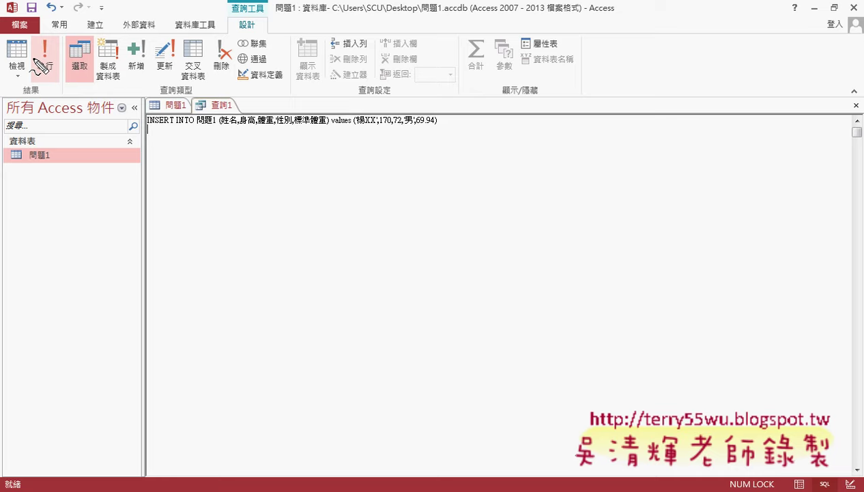
pyautogui.moveTo(254, 17); pyautogui.dragTo(262, 19)
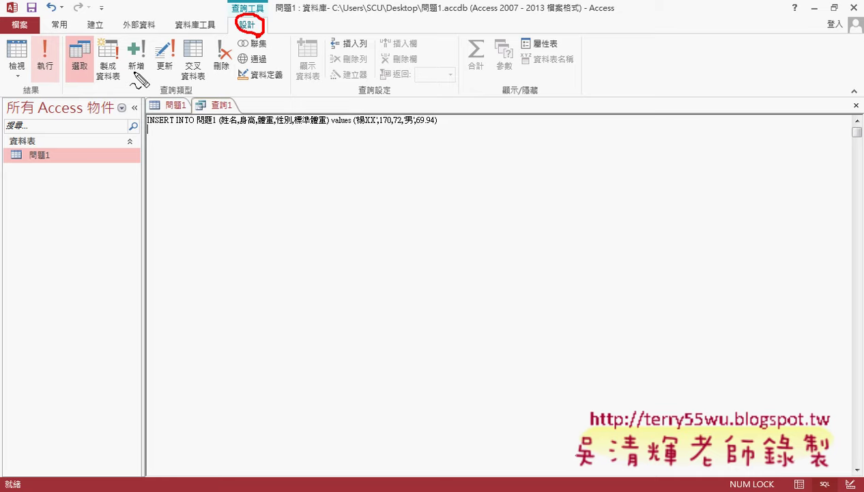
pyautogui.moveTo(60, 41); pyautogui.dragTo(55, 90)
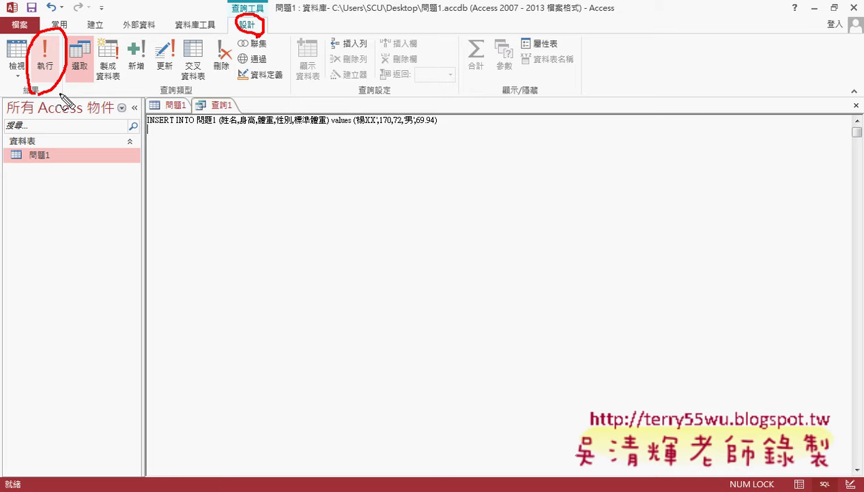
pyautogui.press('Escape')
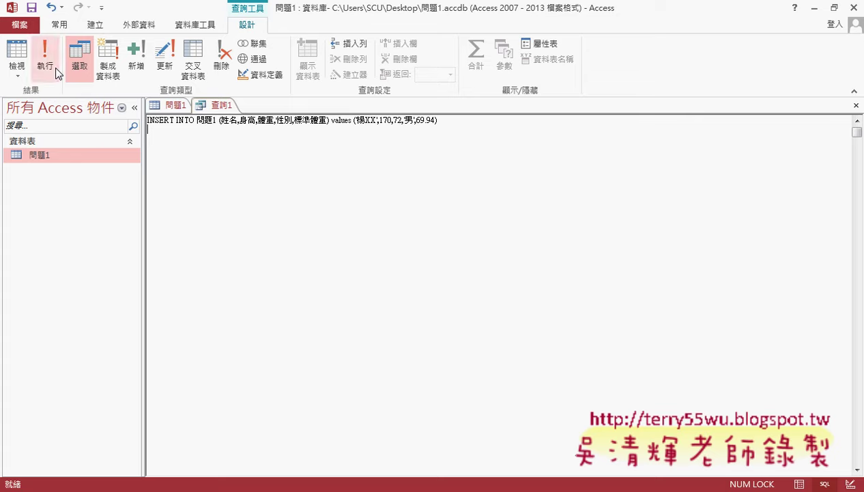
pyautogui.click(56, 64)
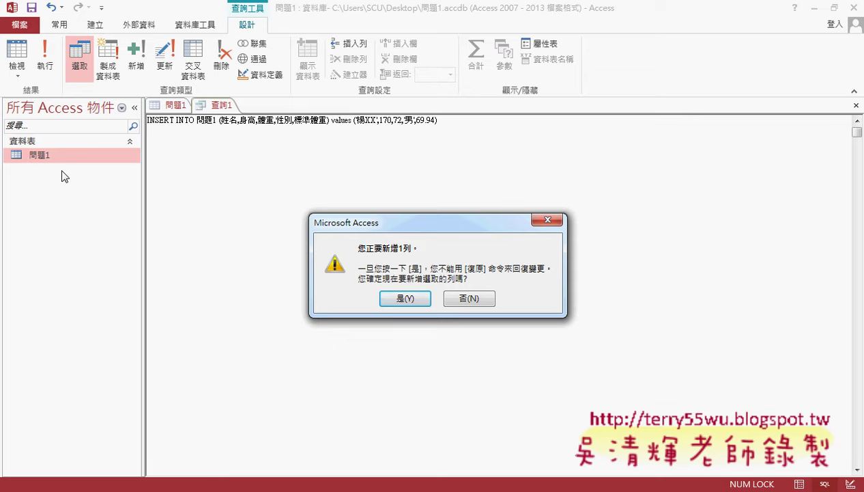
pyautogui.click(404, 298)
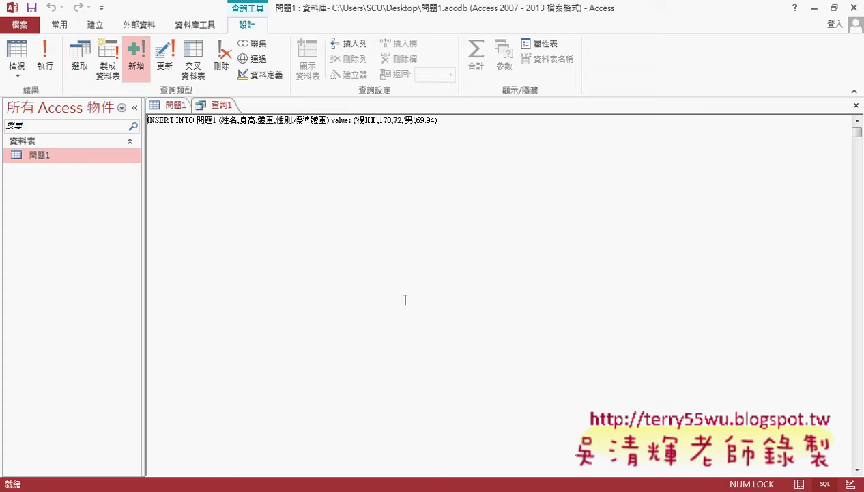
pyautogui.click(157, 106)
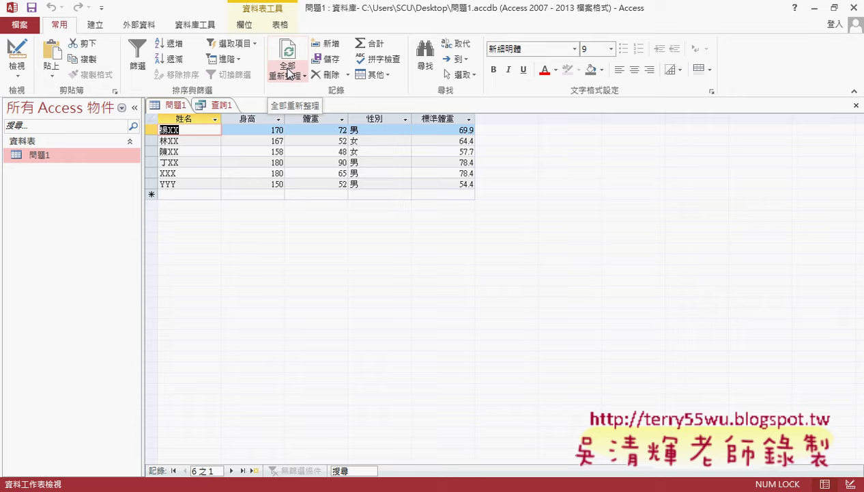
# Refresh All so the new 170, 72, 男, 69.94 record appears, then return to 查詢1.
pyautogui.click(289, 57)
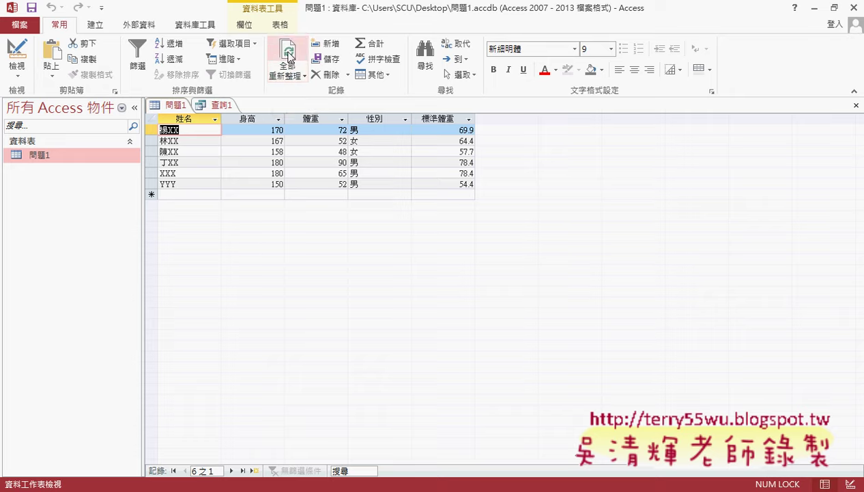
pyautogui.click(154, 195)
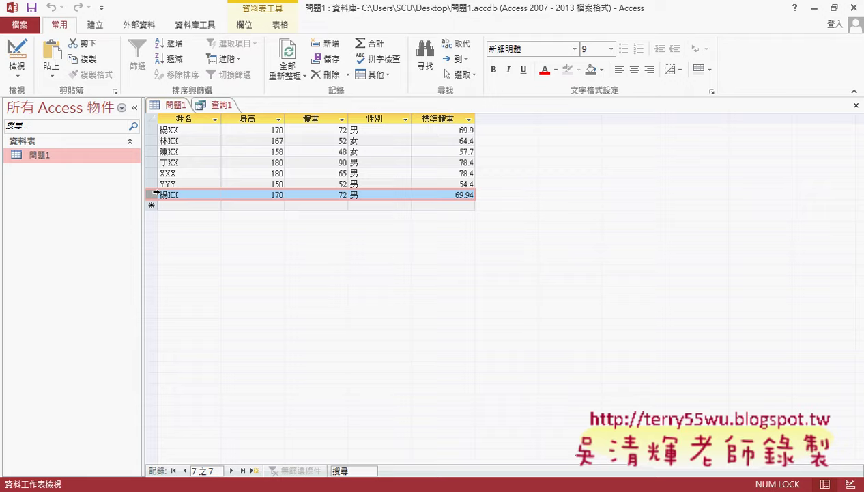
pyautogui.click(221, 107)
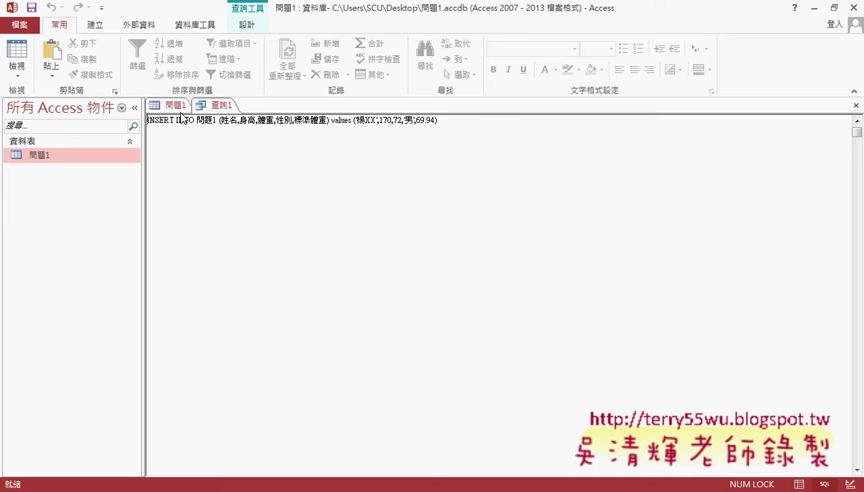
# Select and copy 查詢1's INSERT INTO 問題1 statement.
pyautogui.click(176, 106)
pyautogui.click(217, 106)
pyautogui.moveTo(469, 128); pyautogui.dragTo(146, 122)
pyautogui.hotkey('ctrl', 'c')
pyautogui.click(142, 127)
# Create a new blank query 查詢2 in SQL view and paste the INSERT INTO statement.
pyautogui.click(96, 26)
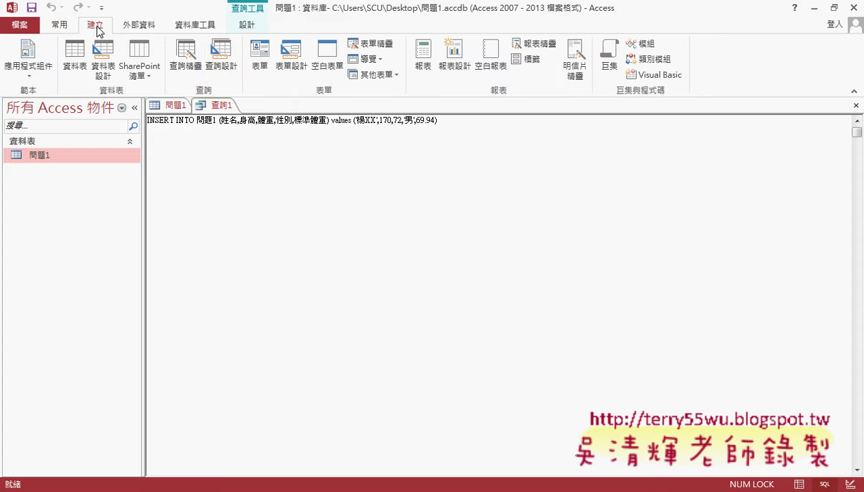
pyautogui.click(226, 67)
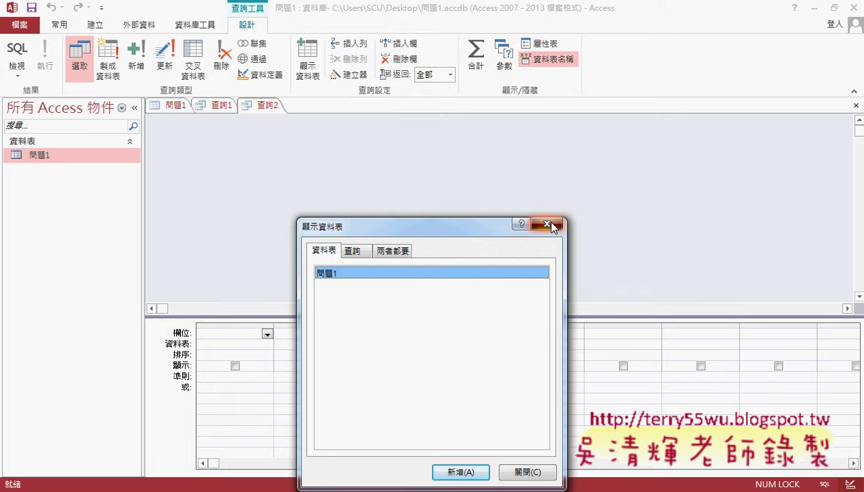
pyautogui.click(551, 225)
pyautogui.click(17, 49)
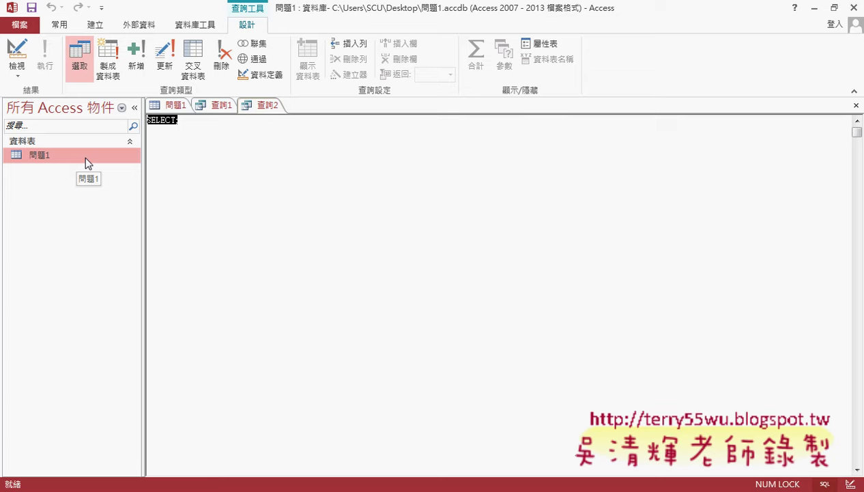
pyautogui.hotkey('ctrl', 'v')
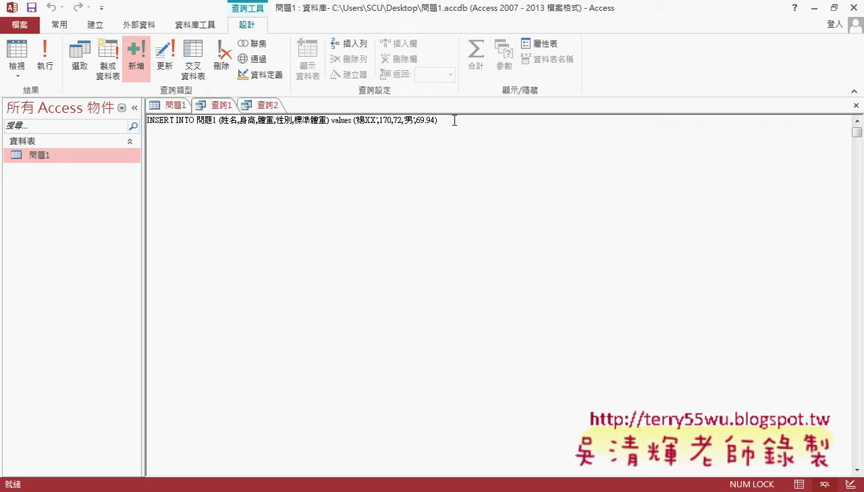
# In the Google Docs notes, select the line select * from 問題1 where 性別='女'.
pyautogui.click(179, 470)
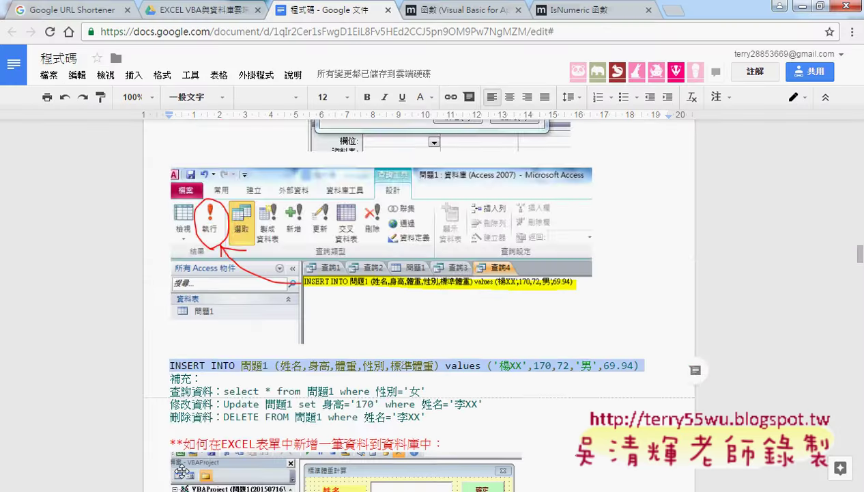
pyautogui.scroll(-2, 330, 368)
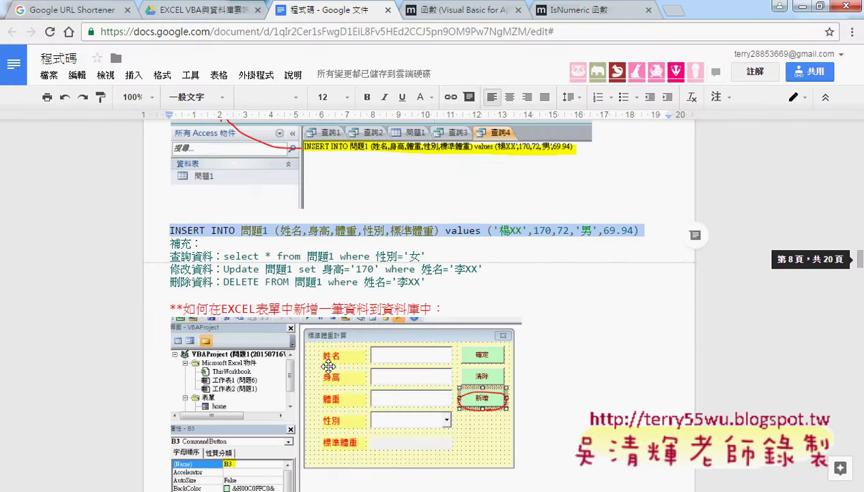
pyautogui.click(221, 251)
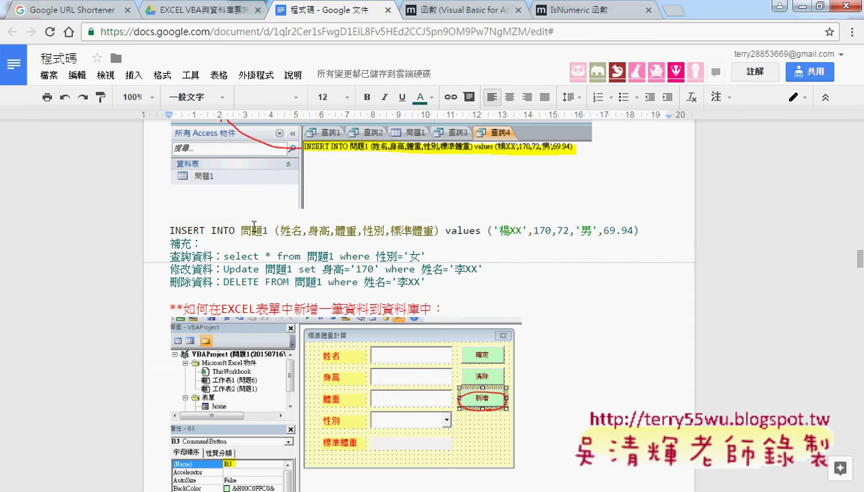
pyautogui.moveTo(171, 230); pyautogui.dragTo(235, 231)
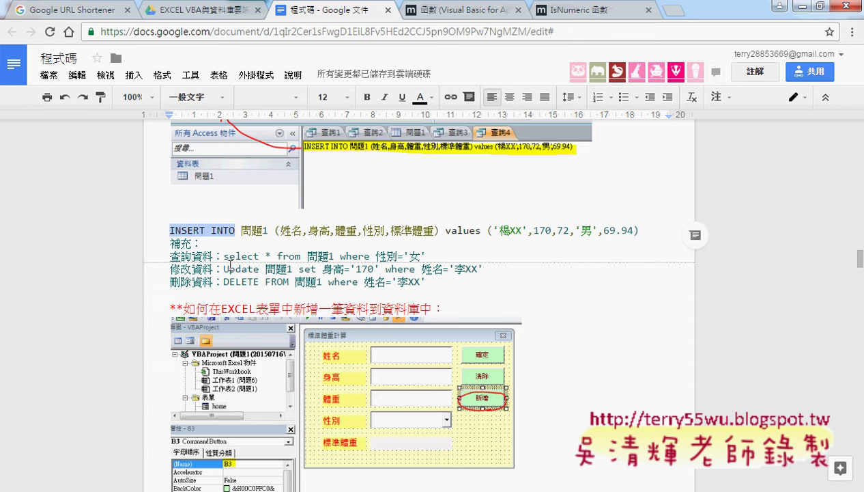
pyautogui.moveTo(223, 257); pyautogui.dragTo(428, 255)
pyautogui.hotkey('ctrl', 'c')
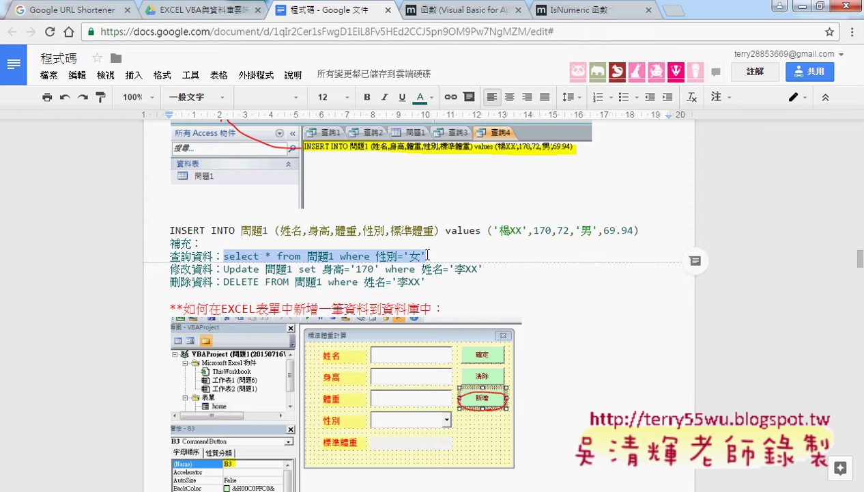
# Paste select * from 問題1 where 性別='女' into 查詢2 and run it, returning two records.
pyautogui.click(780, 6)
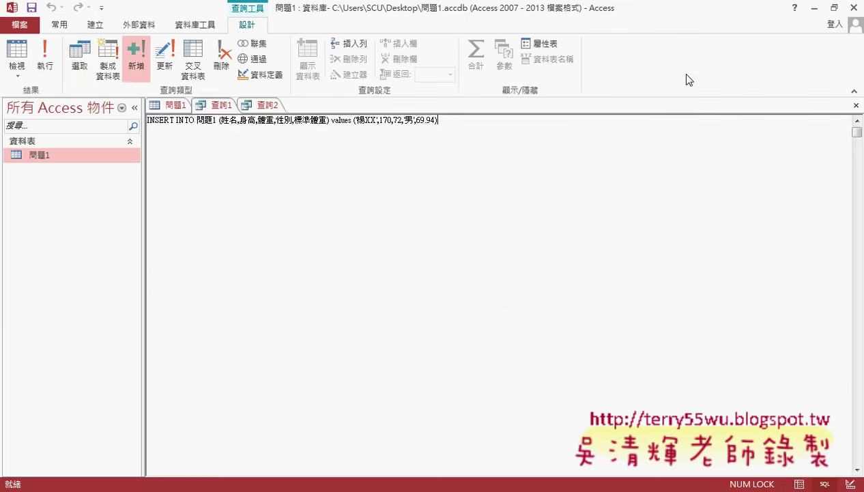
pyautogui.click(262, 108)
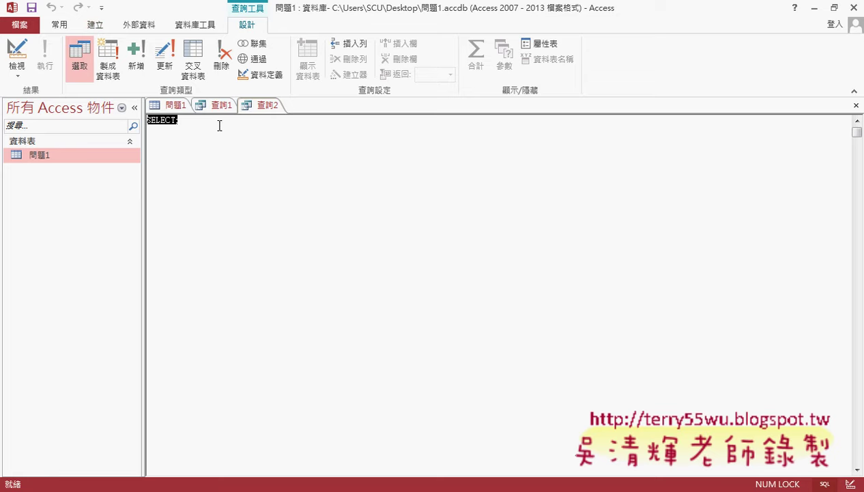
pyautogui.hotkey('ctrl', 'v')
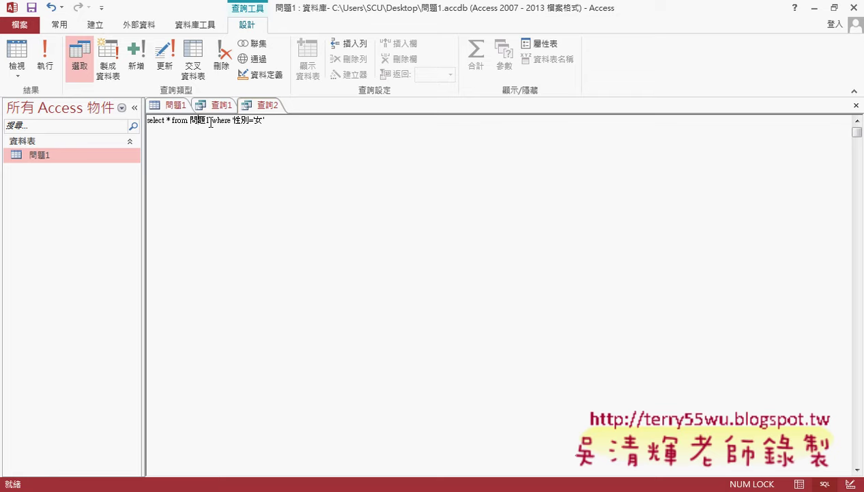
pyautogui.moveTo(211, 120); pyautogui.dragTo(274, 121)
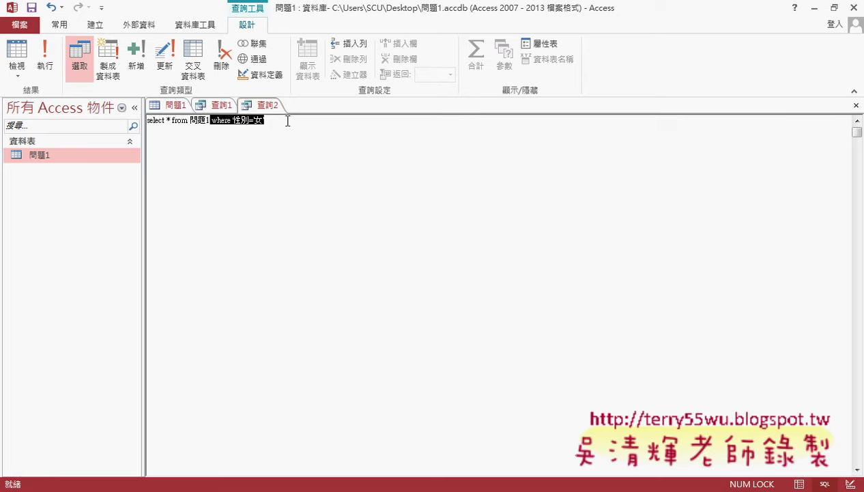
pyautogui.click(47, 63)
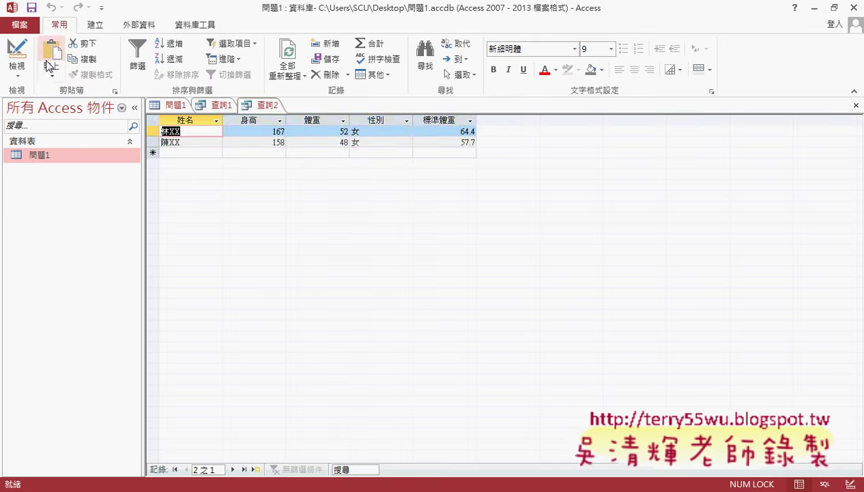
# Select both female result rows, then switch back to the Google Docs SQL notes.
pyautogui.moveTo(152, 131); pyautogui.dragTo(152, 140)
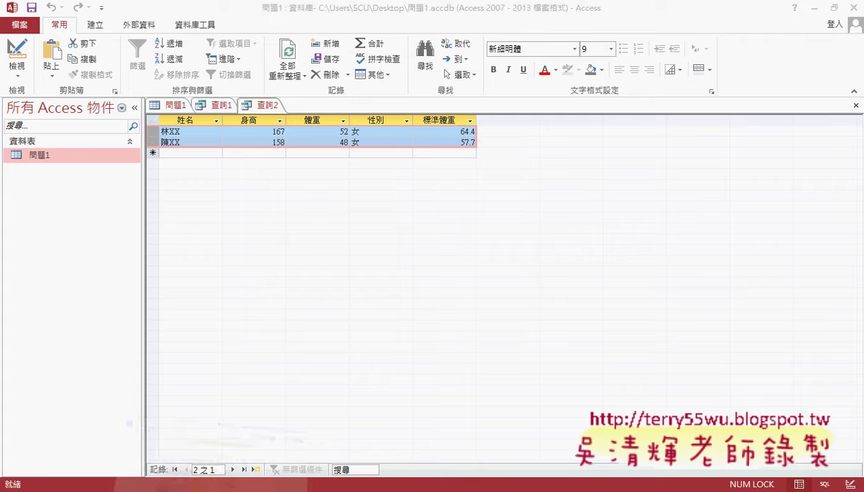
pyautogui.hotkey('alt', 'Tab')
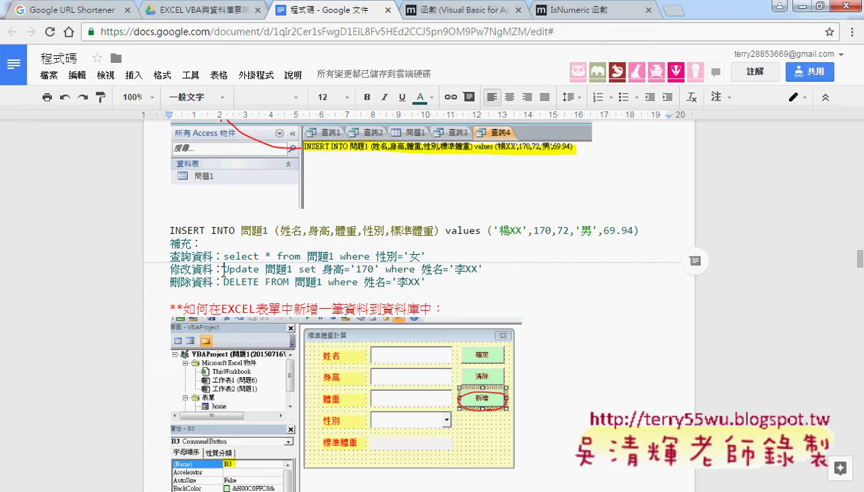
# Select the Update 問題1 set 身高='170' statement in the notes and return to Access.
pyautogui.moveTo(222, 269); pyautogui.dragTo(487, 270)
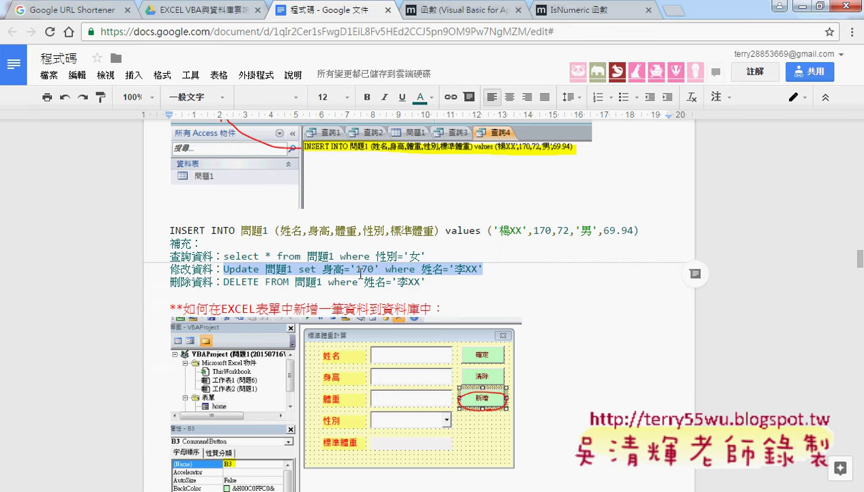
pyautogui.moveTo(223, 282); pyautogui.dragTo(325, 283)
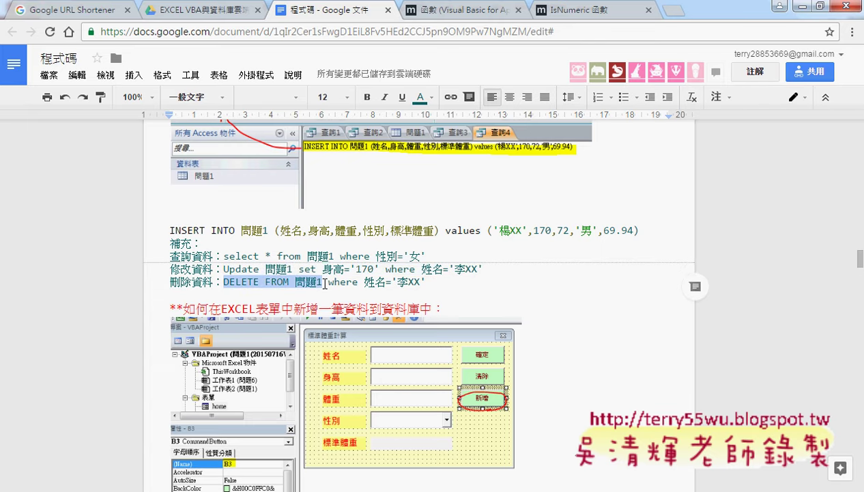
pyautogui.click(342, 278)
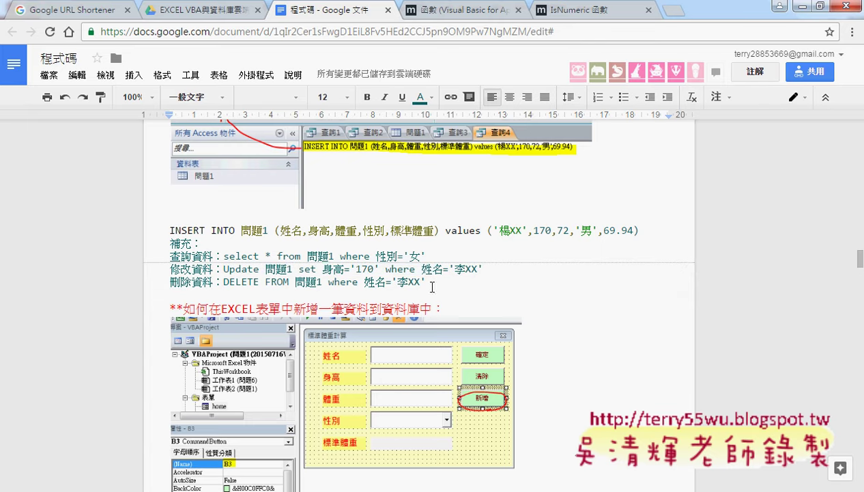
pyautogui.moveTo(432, 287); pyautogui.dragTo(226, 286)
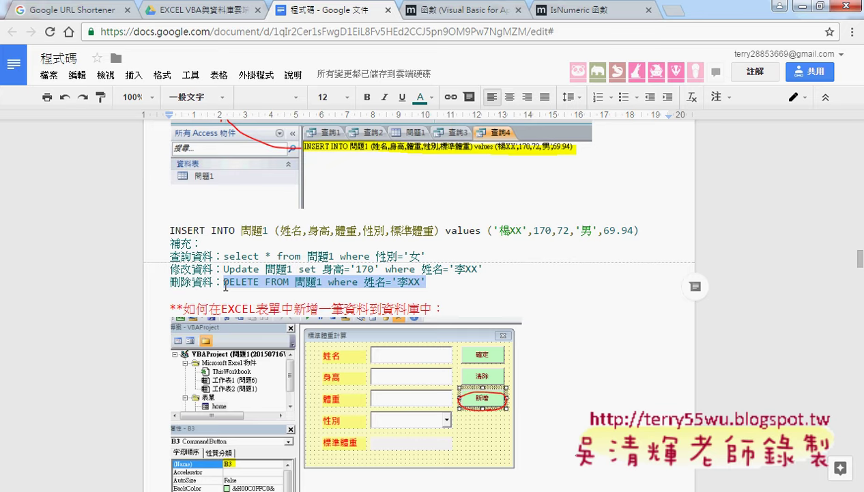
pyautogui.moveTo(223, 268); pyautogui.dragTo(483, 266)
pyautogui.hotkey('ctrl', 'c')
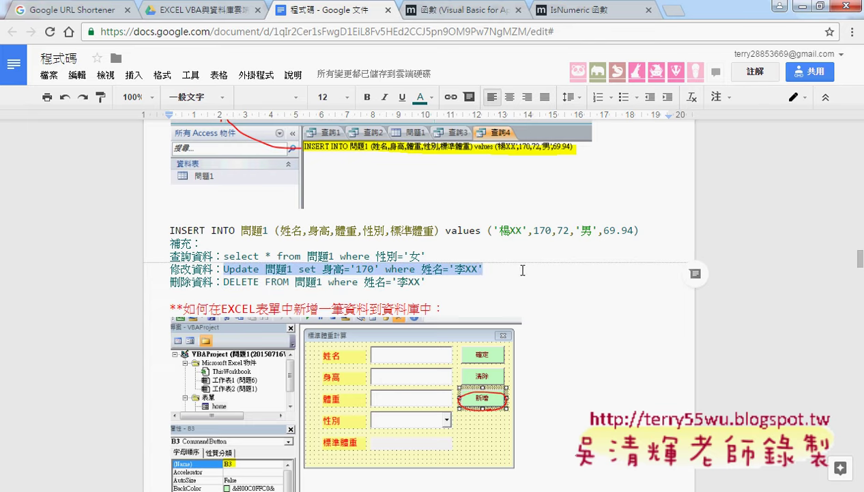
pyautogui.click(802, 10)
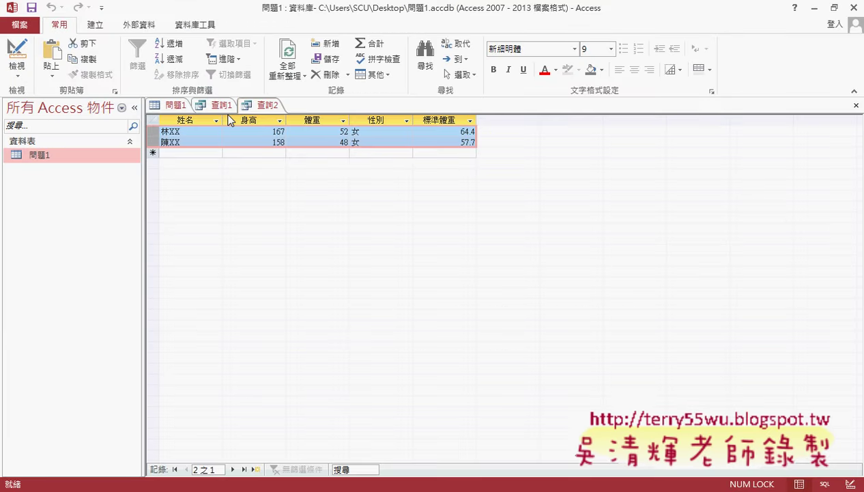
# Replace 查詢2's select text with the pasted Update 問題1 statement in SQL view.
pyautogui.click(17, 68)
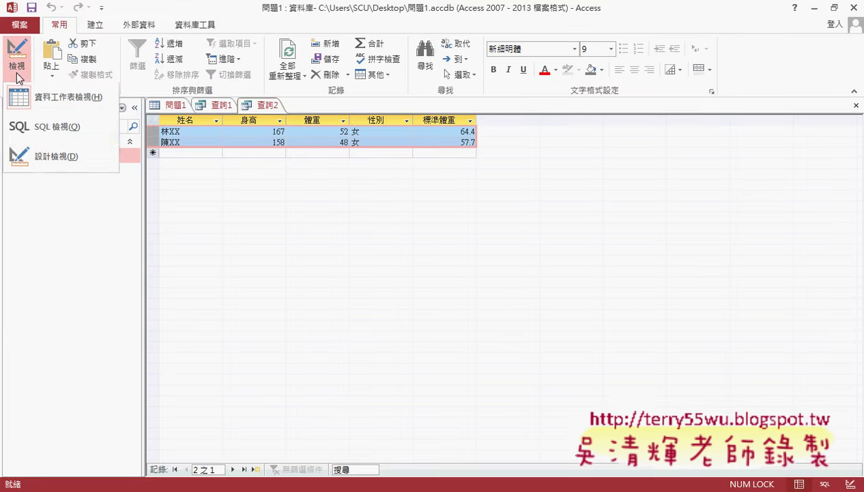
pyautogui.click(24, 124)
pyautogui.moveTo(270, 121); pyautogui.dragTo(132, 118)
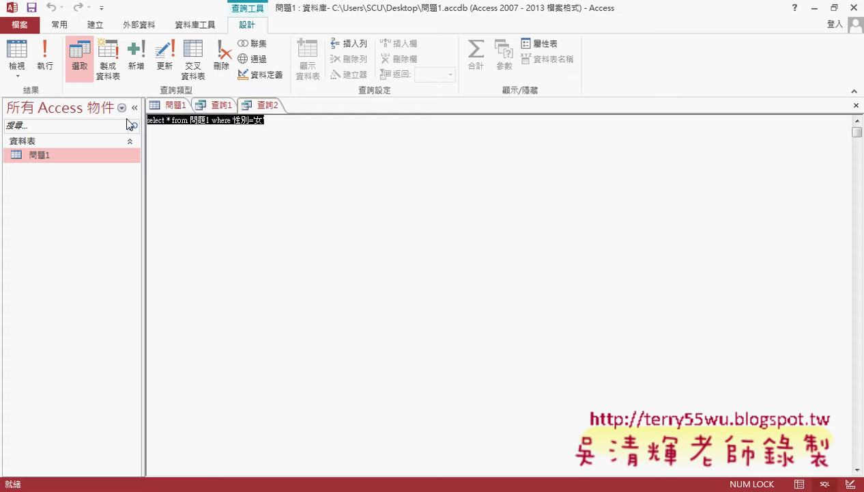
pyautogui.hotkey('ctrl', 'v')
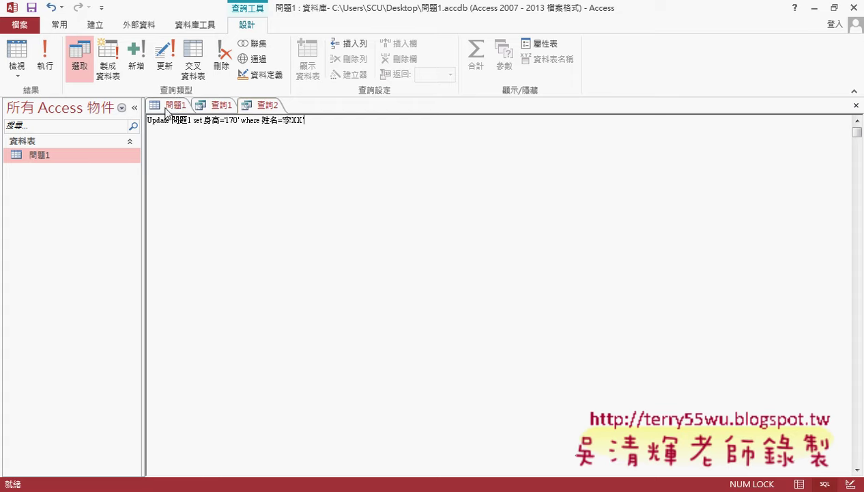
pyautogui.click(168, 106)
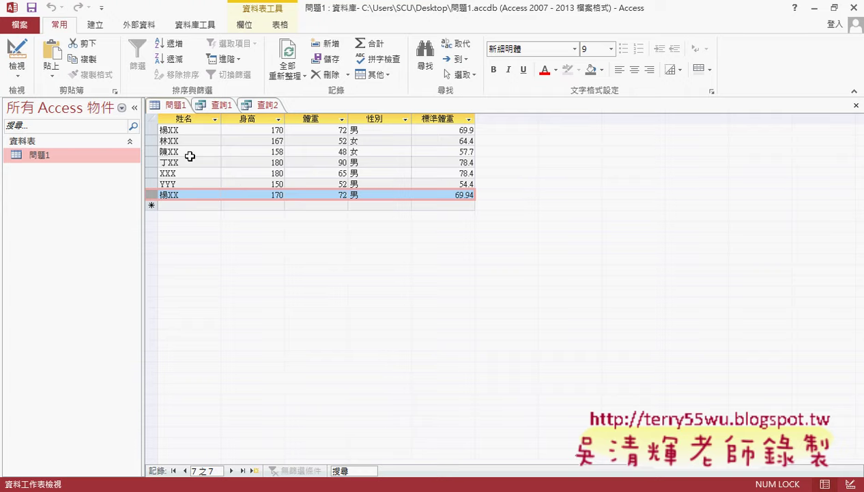
pyautogui.click(262, 105)
# Change the where surname to the repeated name and the 身高 value from 170 to 180.
pyautogui.moveTo(283, 120); pyautogui.dragTo(292, 120)
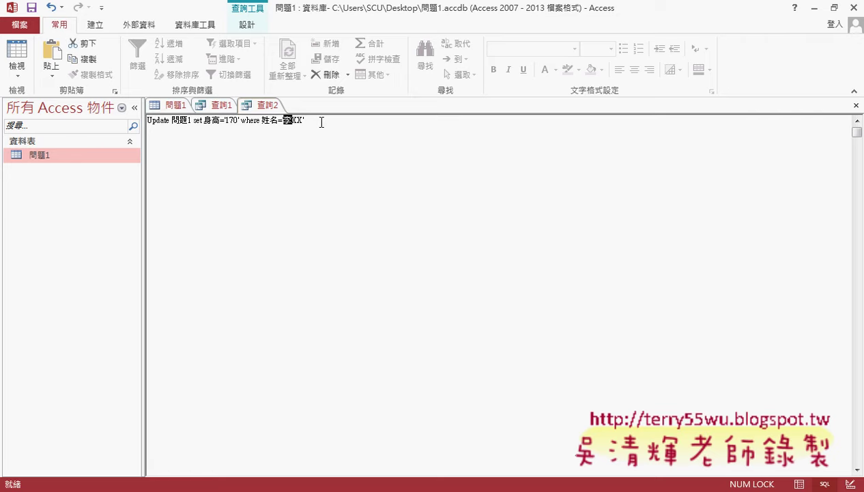
pyautogui.write('楊')
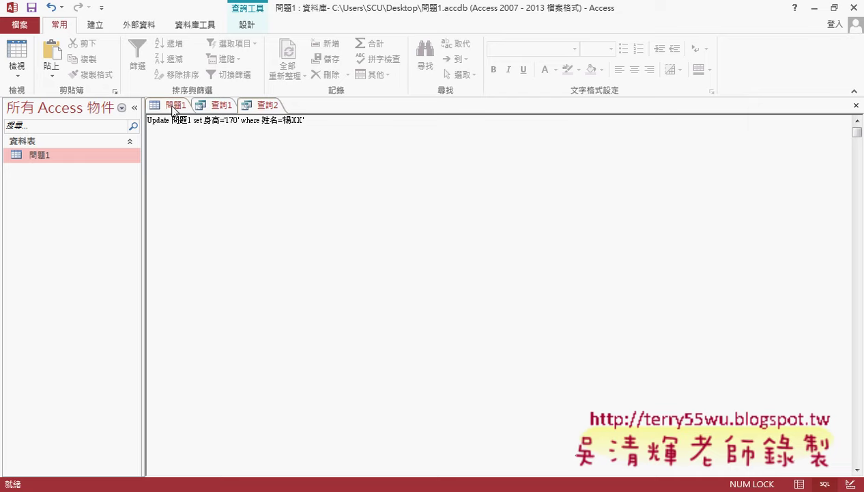
pyautogui.click(174, 106)
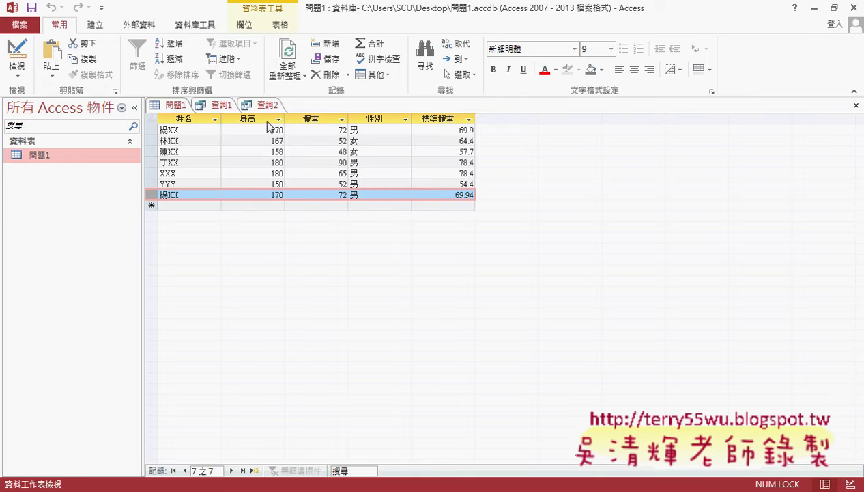
pyautogui.click(252, 107)
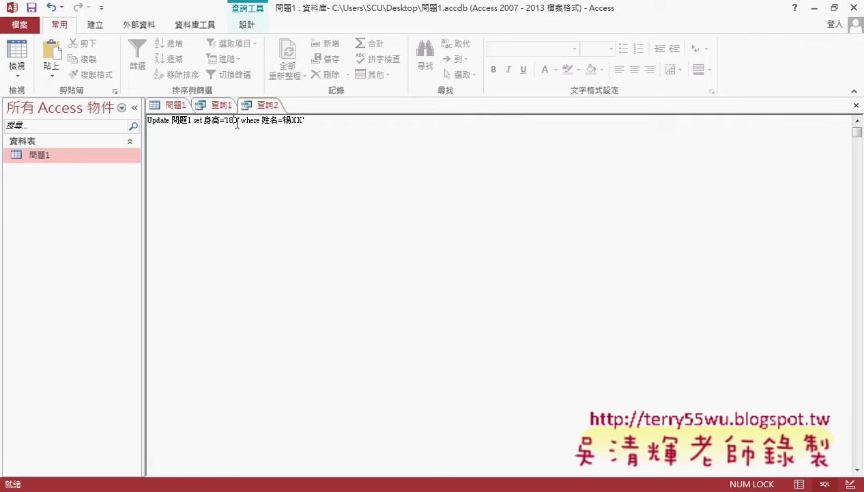
pyautogui.write('8')
pyautogui.click(247, 26)
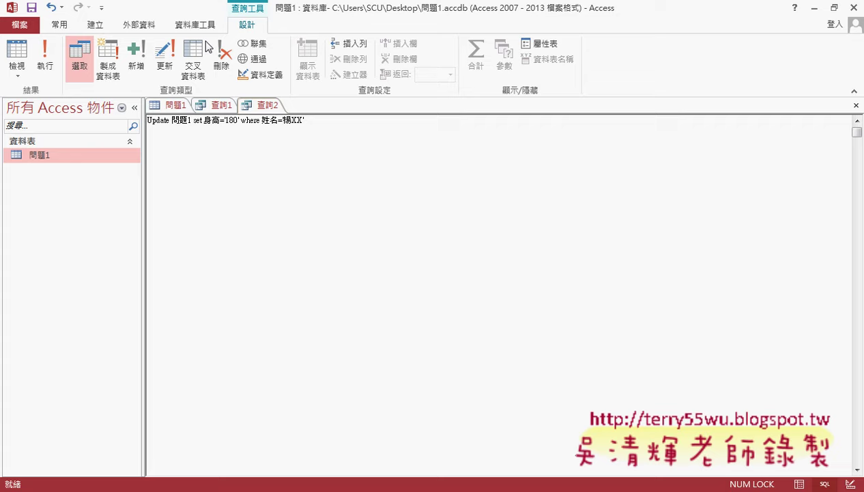
# Run the Update, confirm updating 2 rows, and check 身高 is 180 in 問題1.
pyautogui.click(42, 69)
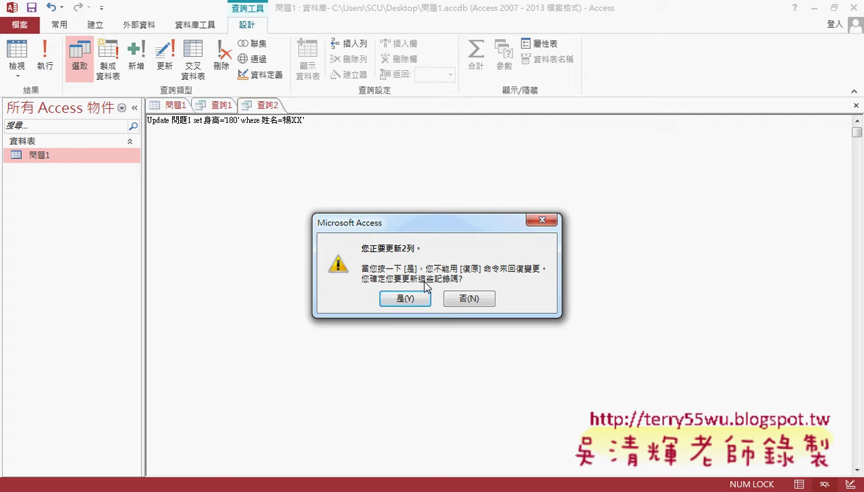
pyautogui.click(404, 299)
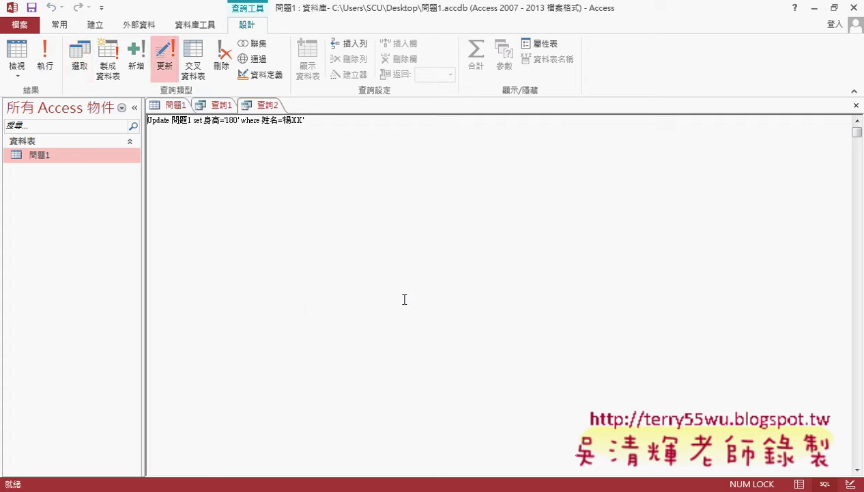
pyautogui.click(170, 108)
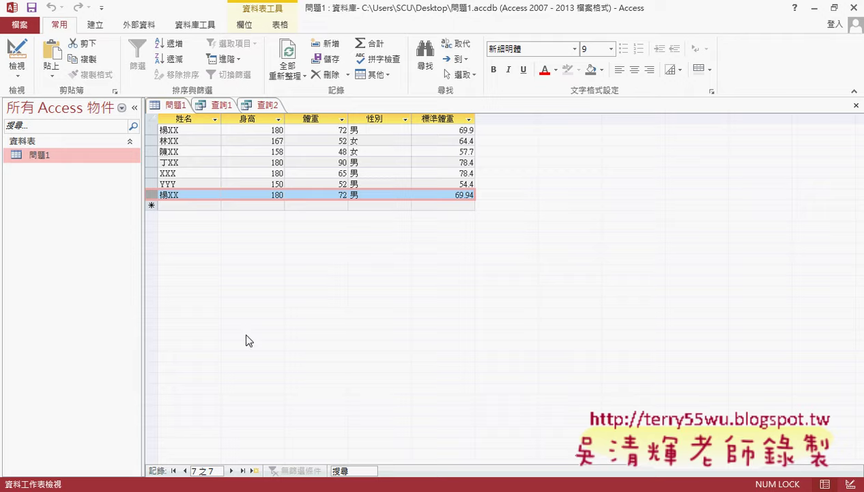
# Select the DELETE FROM 問題1 statement in the Google Docs notes and return to Access.
pyautogui.hotkey('alt', 'Tab')
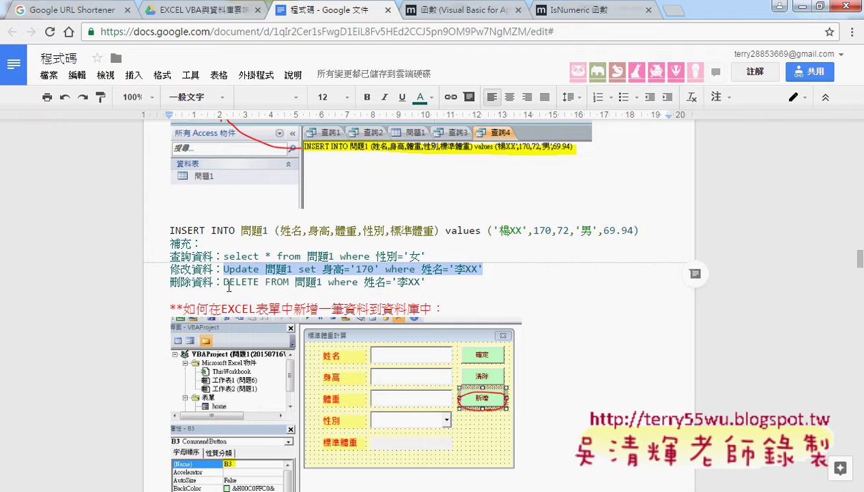
pyautogui.moveTo(223, 282); pyautogui.dragTo(447, 282)
pyautogui.hotkey('ctrl', 'c')
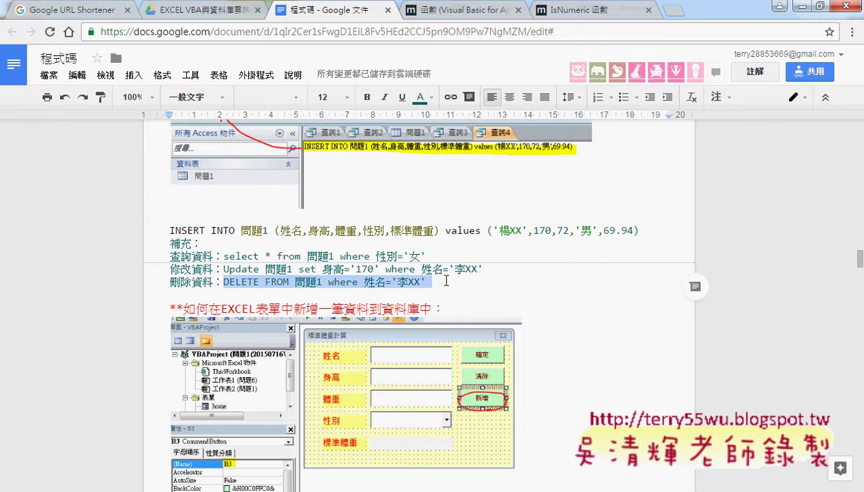
pyautogui.click(782, 6)
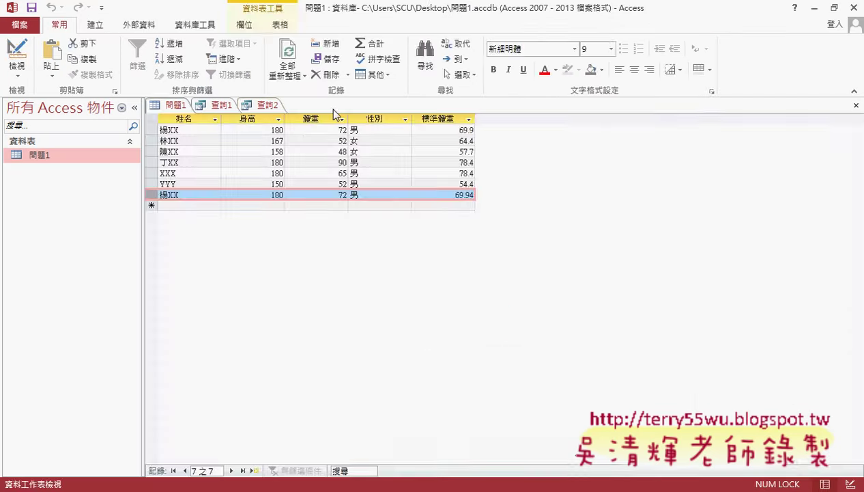
# Replace 查詢2's text with DELETE FROM 問題1, changing the name condition to the repeated surname.
pyautogui.click(263, 108)
pyautogui.hotkey('ctrl', 'a')
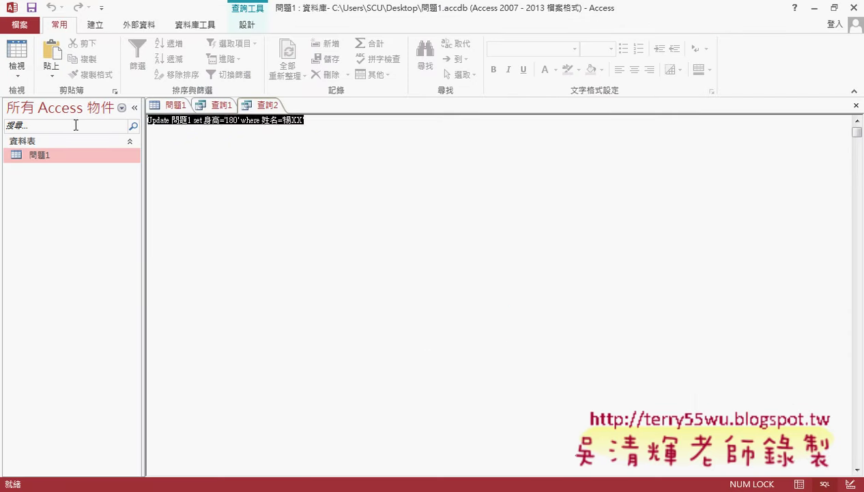
pyautogui.hotkey('ctrl', 'v')
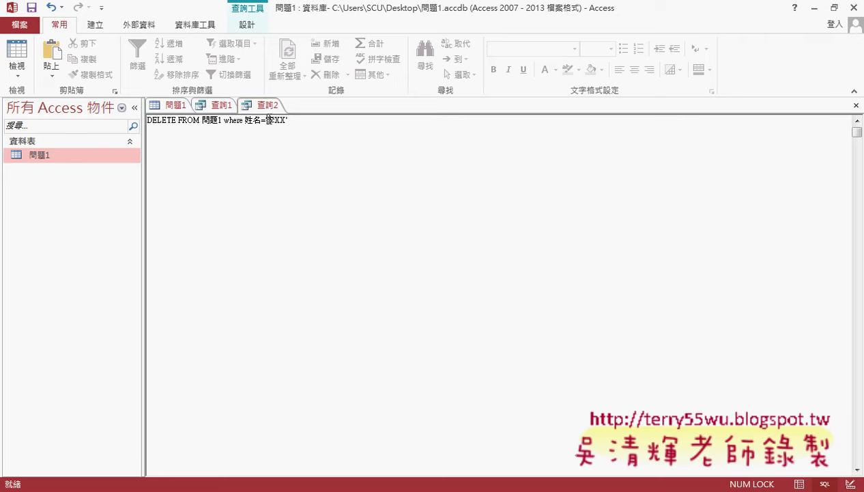
pyautogui.doubleClick(269, 119)
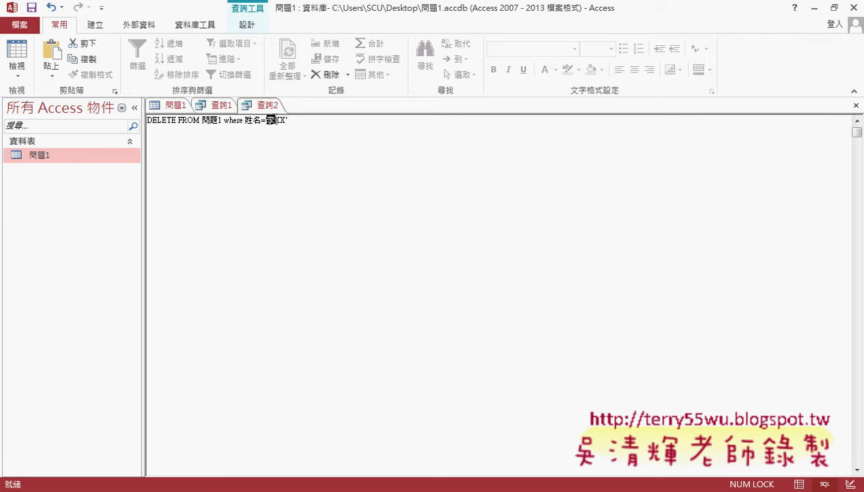
pyautogui.write('楊')
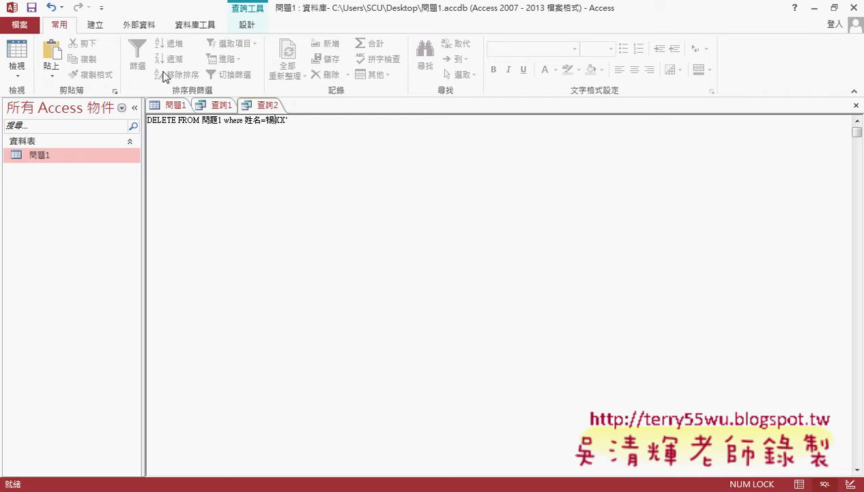
# Run the DELETE, confirm removing two rows, and refresh 問題1 to show five records.
pyautogui.click(251, 28)
pyautogui.click(56, 65)
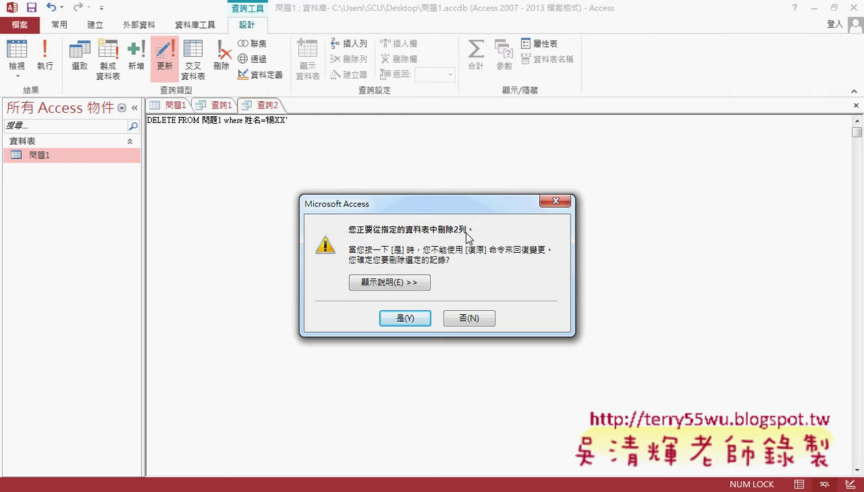
pyautogui.click(407, 318)
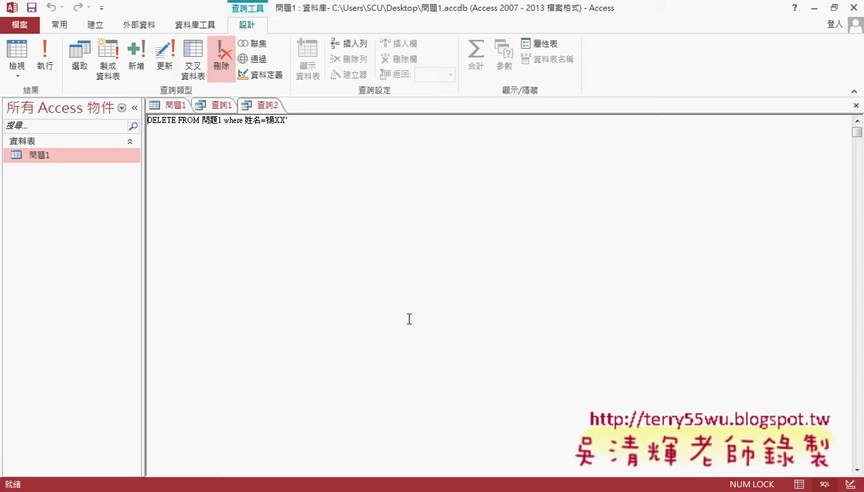
pyautogui.click(168, 108)
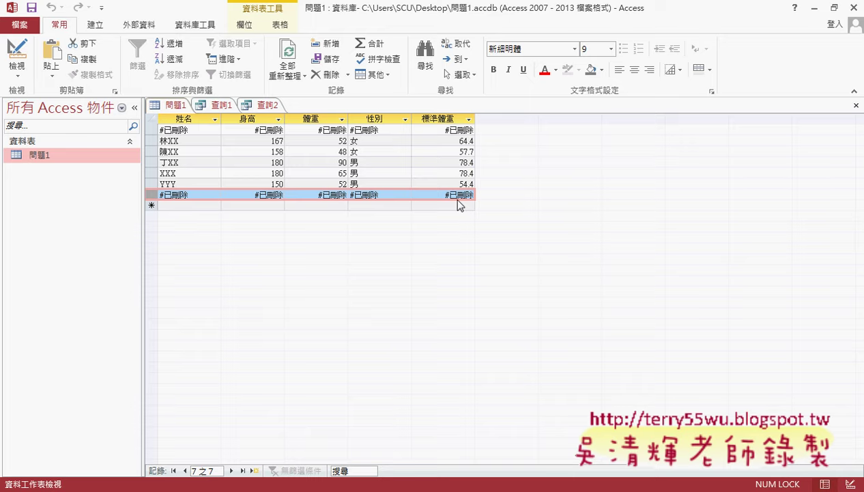
pyautogui.click(289, 60)
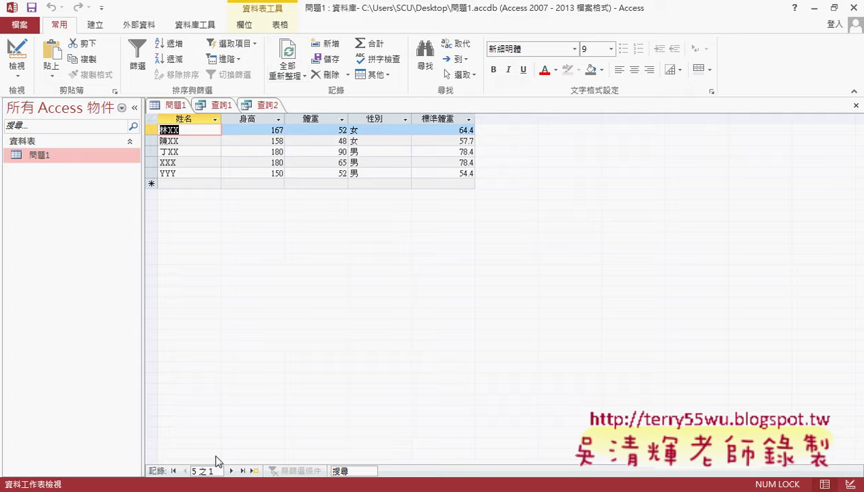
# Select the INSERT INTO 問題1 line in the Google Doc and go back to 查詢2's SQL text.
pyautogui.click(225, 479)
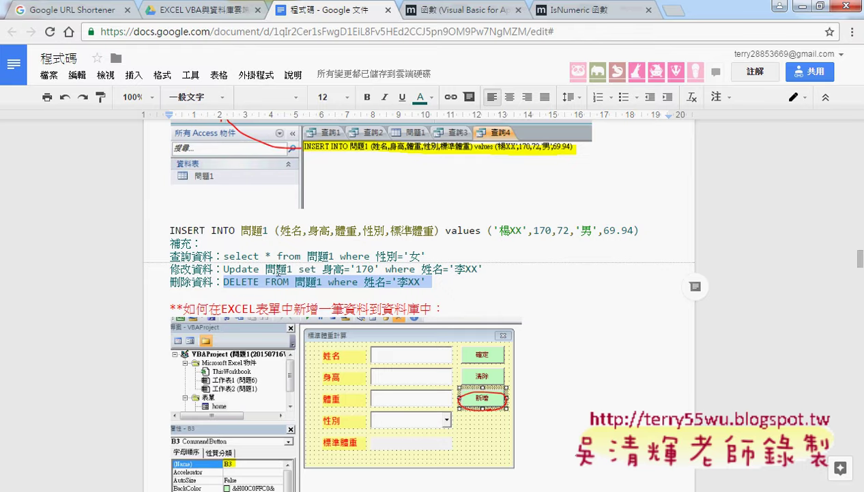
pyautogui.moveTo(171, 231); pyautogui.dragTo(646, 233)
pyautogui.hotkey('ctrl', 'c')
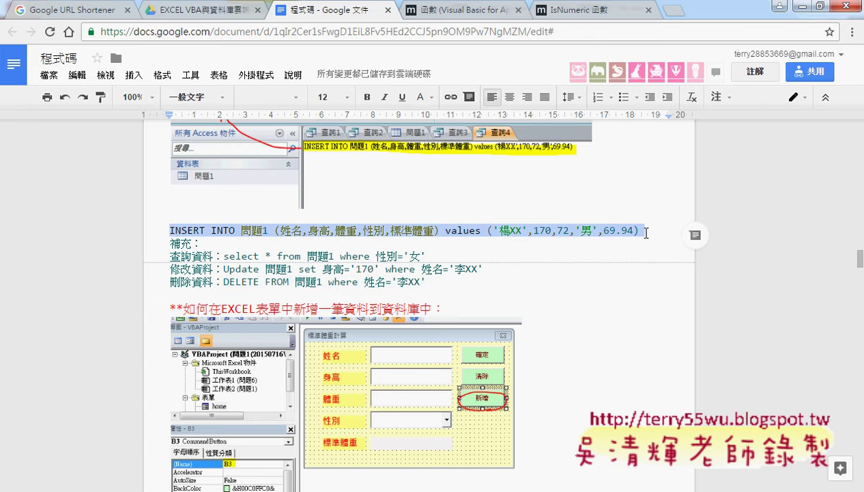
pyautogui.click(784, 6)
pyautogui.click(267, 111)
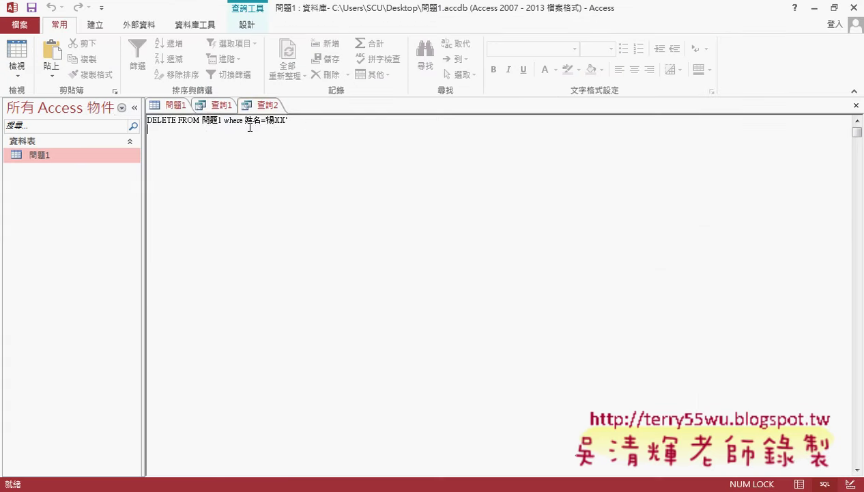
# Replace the DELETE in 查詢2 with the INSERT INTO 問題1 statement and try running it.
pyautogui.moveTo(303, 123); pyautogui.dragTo(118, 119)
pyautogui.hotkey('ctrl', 'v')
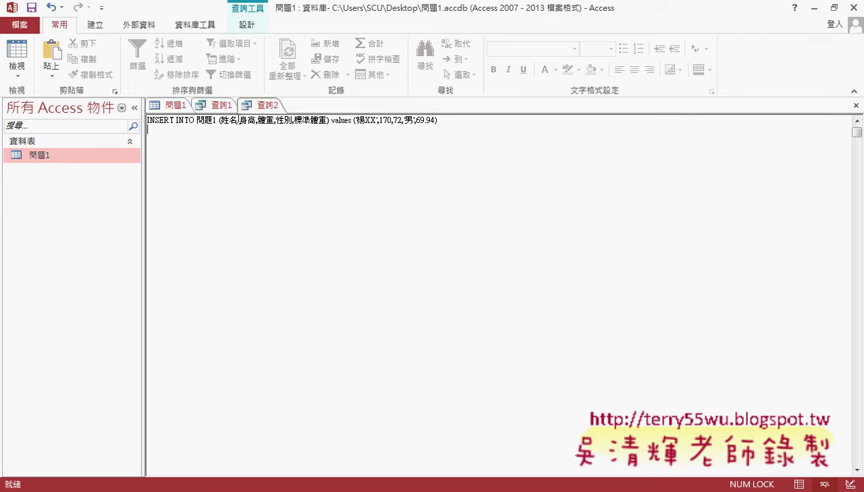
pyautogui.click(376, 121)
pyautogui.press('BackSpace')
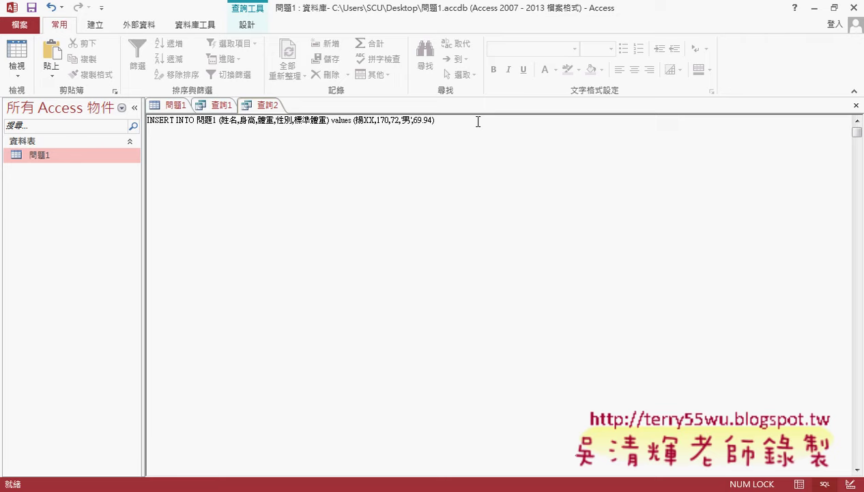
pyautogui.click(247, 26)
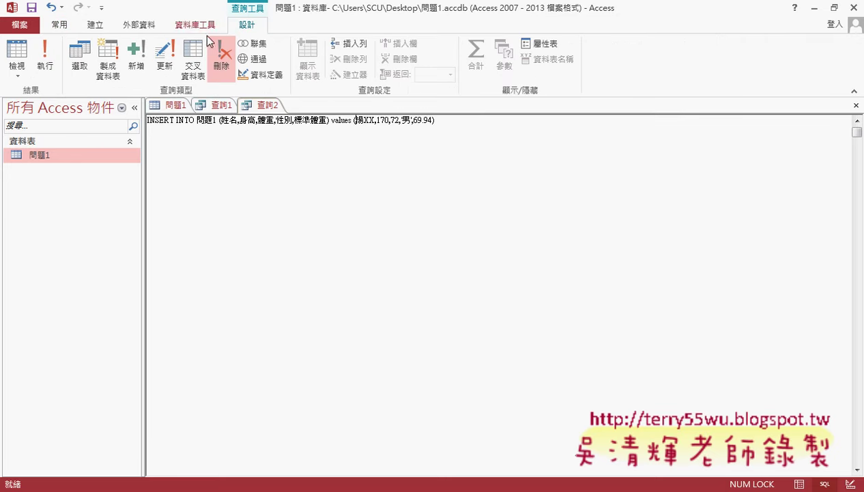
pyautogui.click(54, 65)
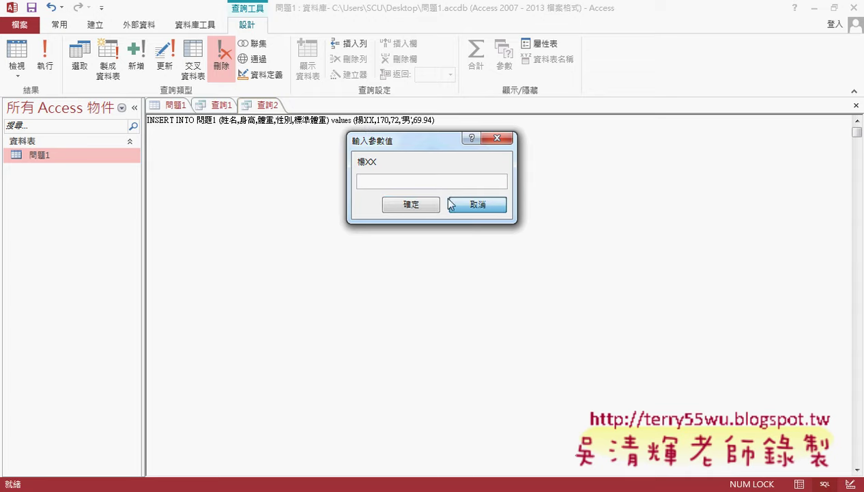
pyautogui.click(478, 206)
# Fix the missing quote after the name and run the INSERT, appending the row (170, 72, 男, 69.94).
pyautogui.click(392, 120)
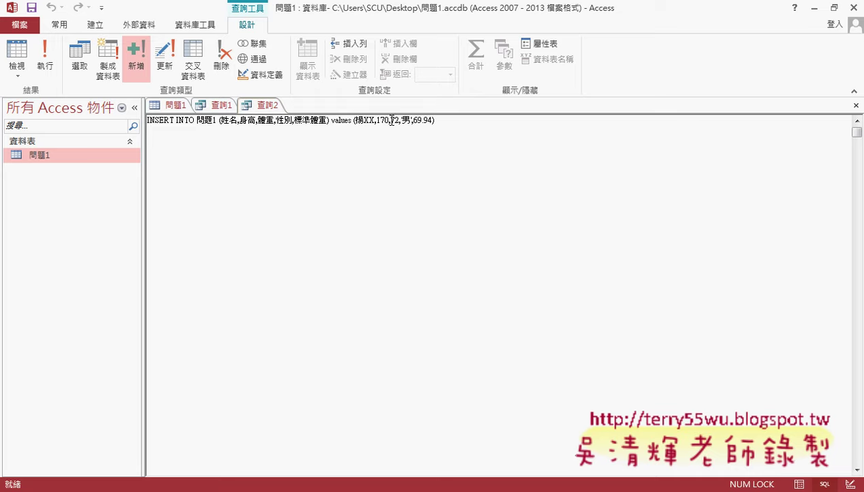
pyautogui.write("'")
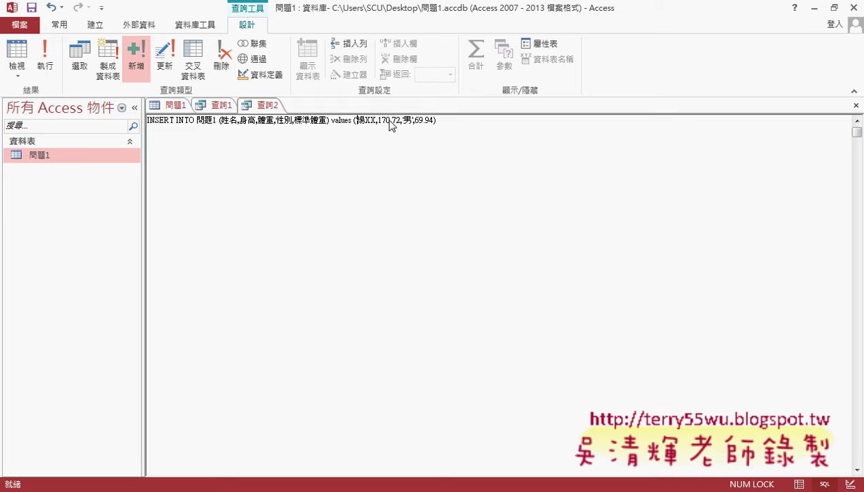
pyautogui.click(44, 56)
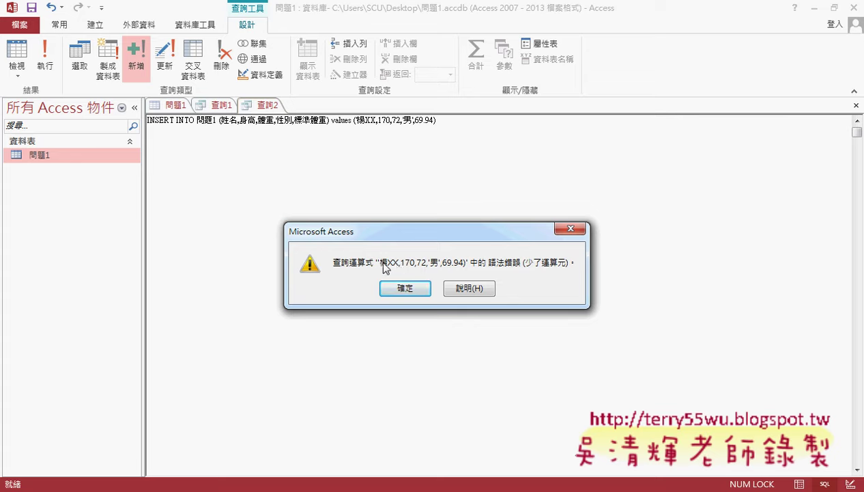
pyautogui.click(383, 289)
pyautogui.click(378, 120)
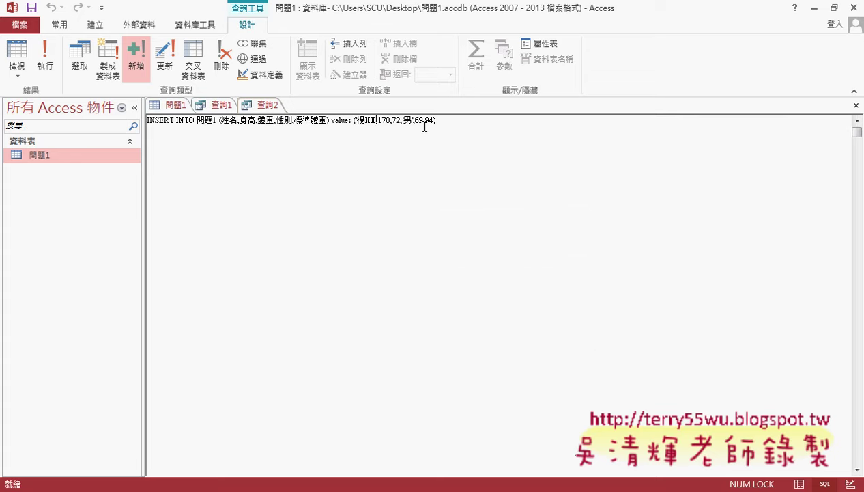
pyautogui.write("',")
pyautogui.click(45, 58)
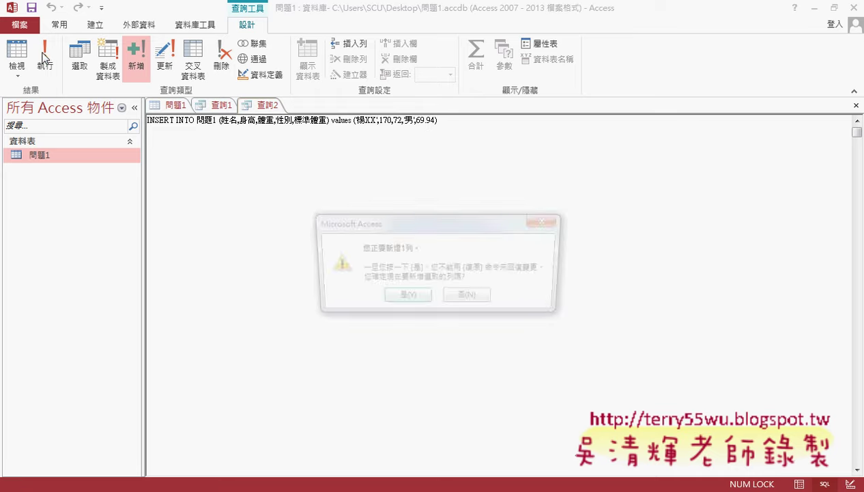
pyautogui.click(415, 300)
pyautogui.click(176, 105)
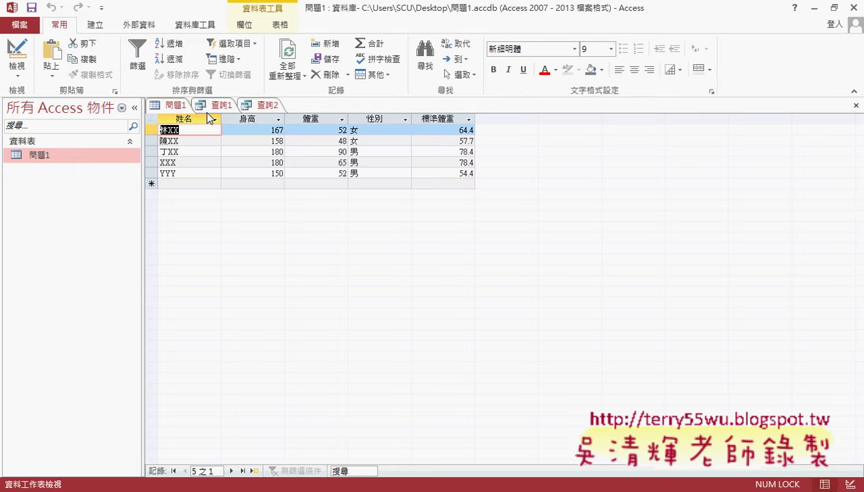
# Refresh 問題1 and select the restored sixth record (170, 72, 男, 69.94).
pyautogui.click(287, 53)
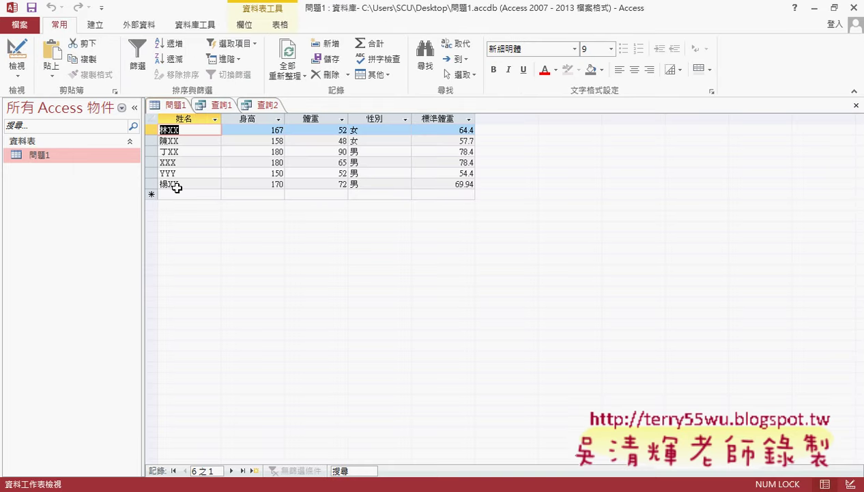
pyautogui.click(151, 184)
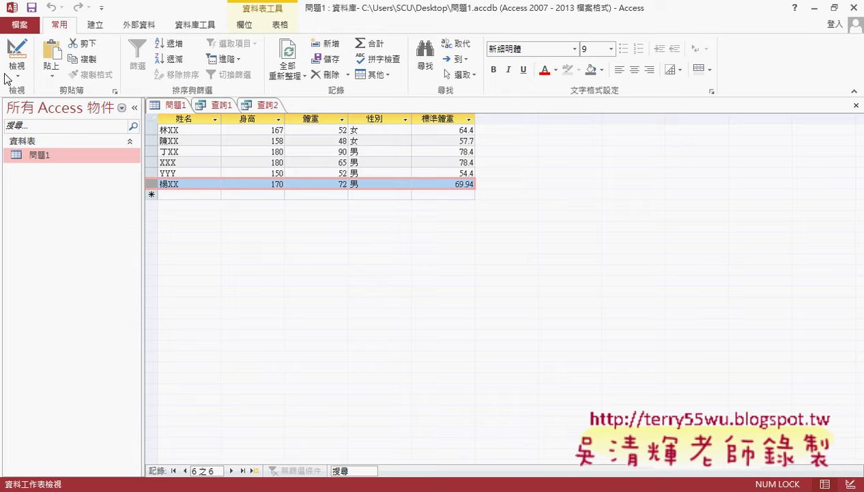
pyautogui.click(97, 27)
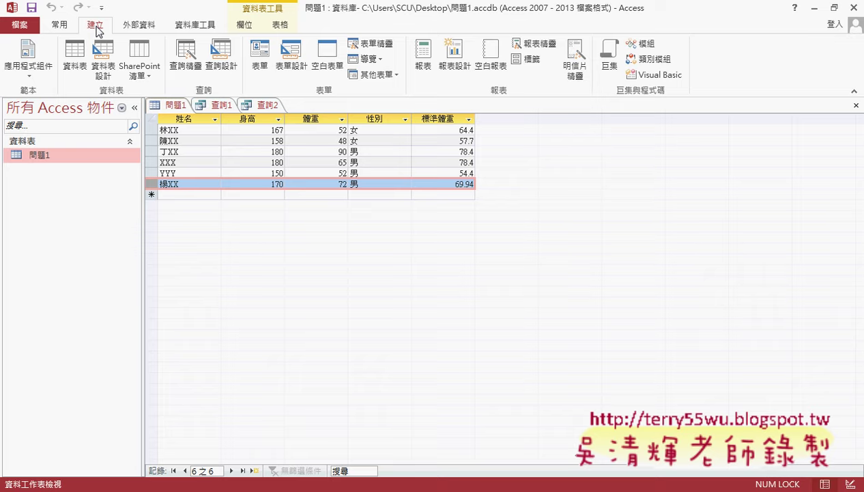
# Start blank query 查詢3 in design view without adding any tables, then switch it to SQL view.
pyautogui.click(221, 67)
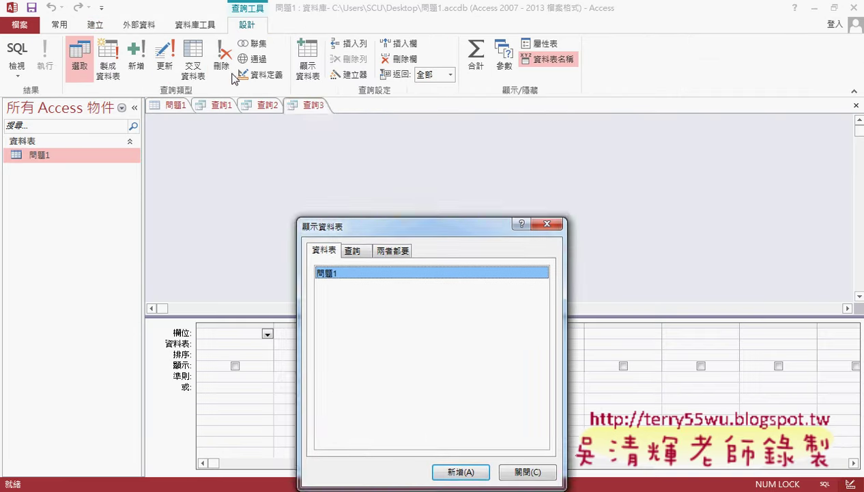
pyautogui.moveTo(396, 222); pyautogui.dragTo(383, 102)
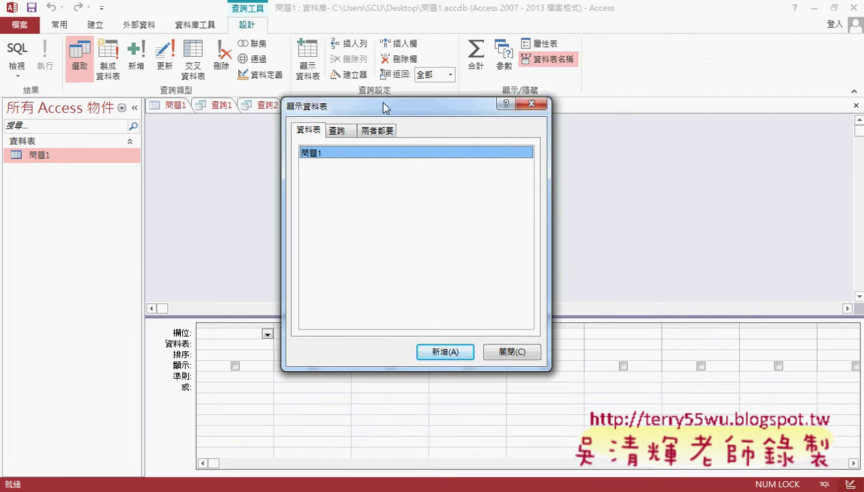
pyautogui.click(539, 105)
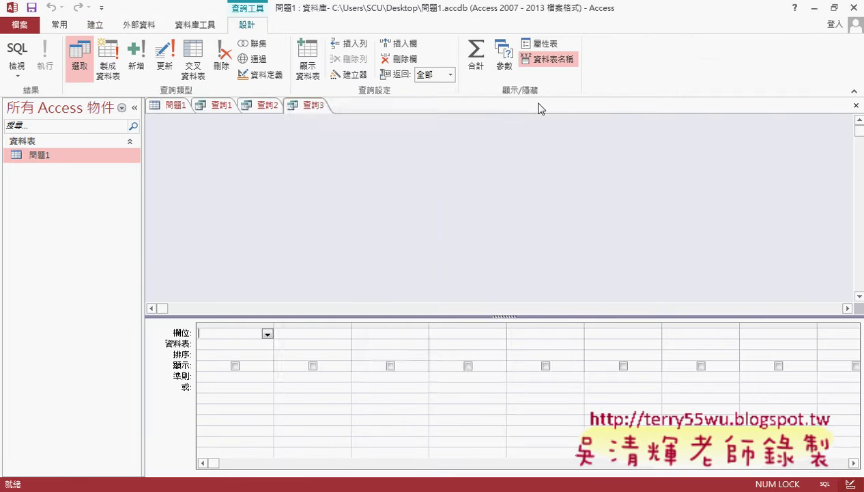
pyautogui.click(17, 51)
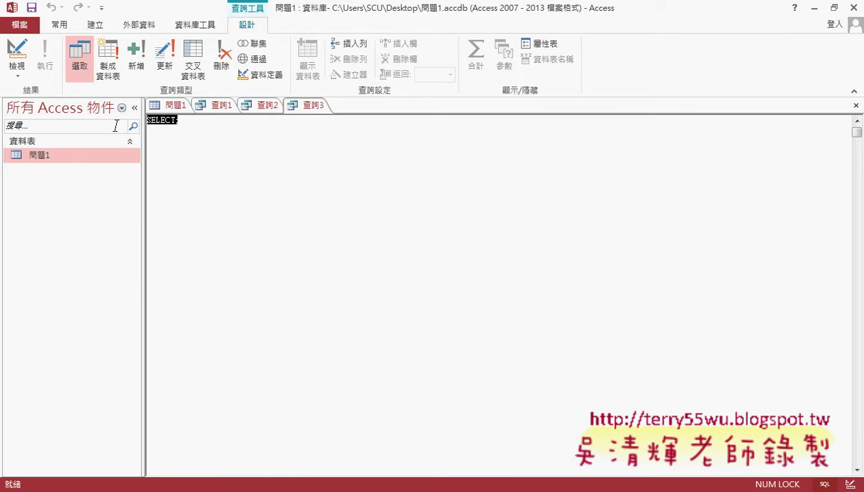